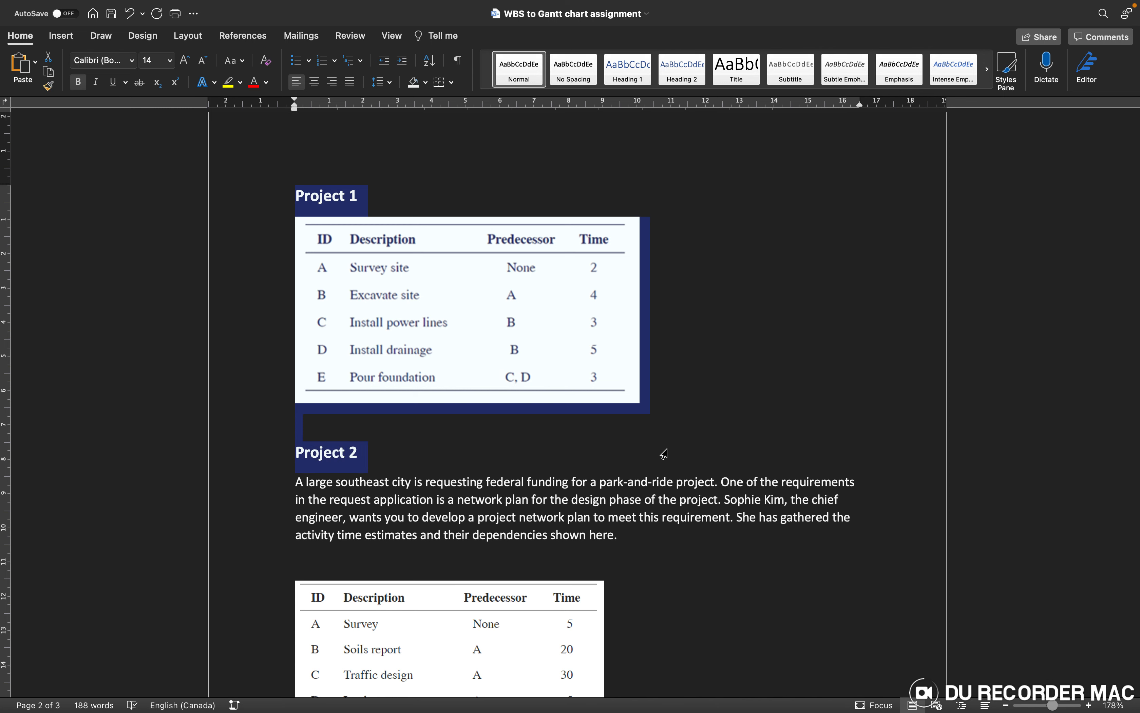
Step: Examine the Project 1 activity table in the Word assignment for its descriptions, predecessors and times
{"action": "left_click", "coordinate": [769, 511]}
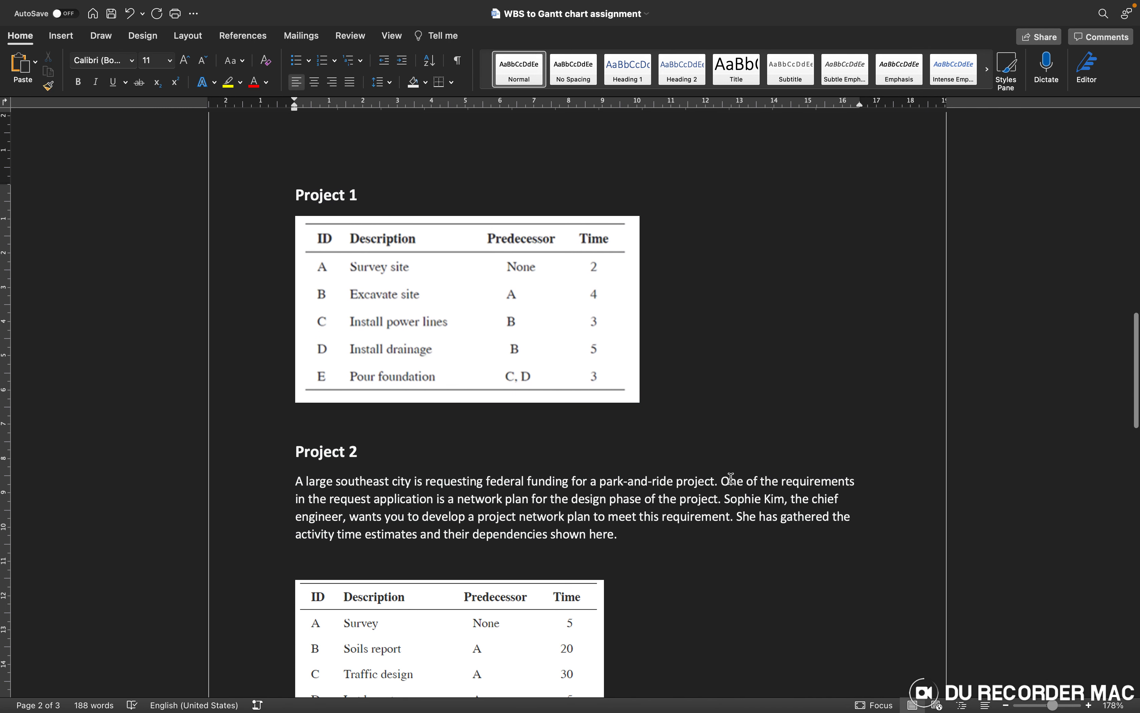
{"action": "scroll", "coordinate": [731, 479], "scroll_direction": "down", "scroll_amount": 2}
{"action": "scroll", "coordinate": [731, 478], "scroll_direction": "up", "scroll_amount": 2}
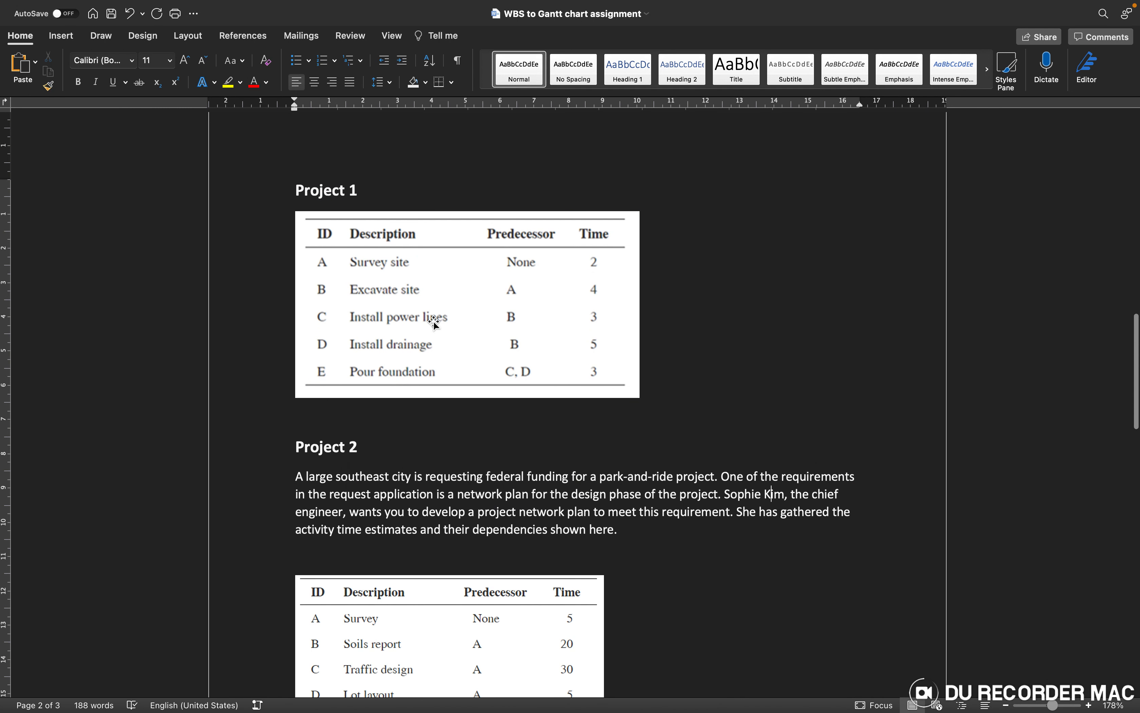
{"action": "scroll", "coordinate": [437, 330], "scroll_direction": "up", "scroll_amount": 4}
{"action": "scroll", "coordinate": [437, 330], "scroll_direction": "up", "scroll_amount": 5}
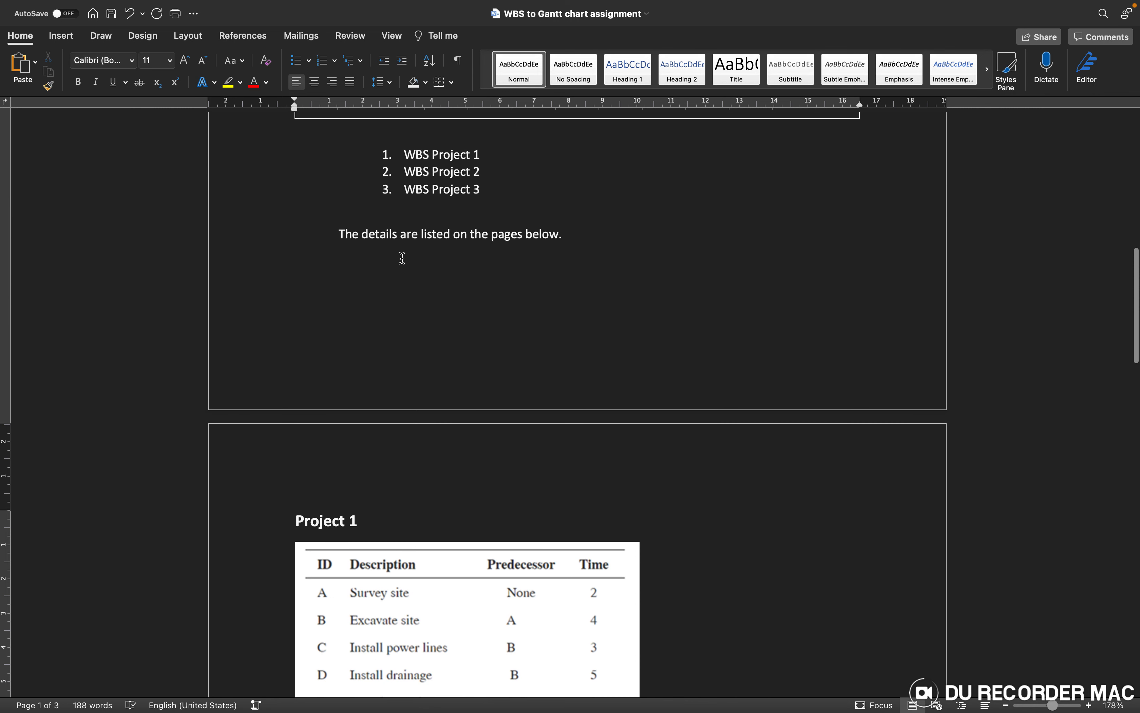
{"action": "scroll", "coordinate": [566, 315], "scroll_direction": "down", "scroll_amount": 2}
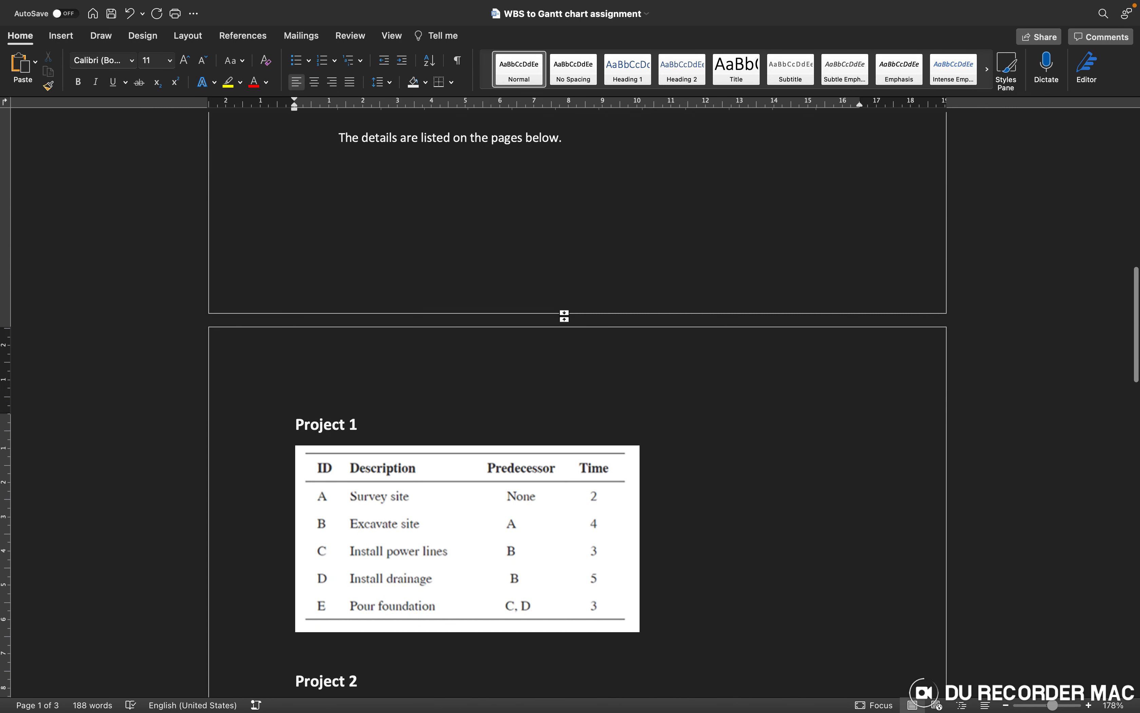
{"action": "scroll", "coordinate": [400, 499], "scroll_direction": "down", "scroll_amount": 2}
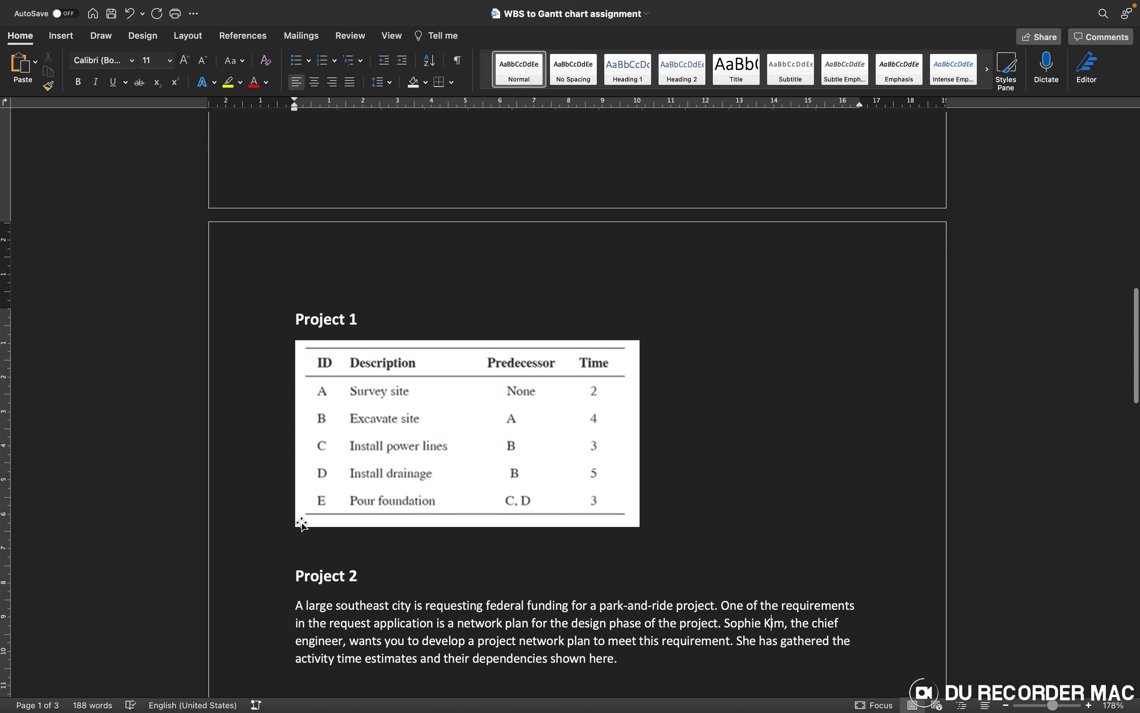
{"action": "scroll", "coordinate": [427, 505], "scroll_direction": "down", "scroll_amount": 1}
{"action": "scroll", "coordinate": [433, 507], "scroll_direction": "down", "scroll_amount": 1}
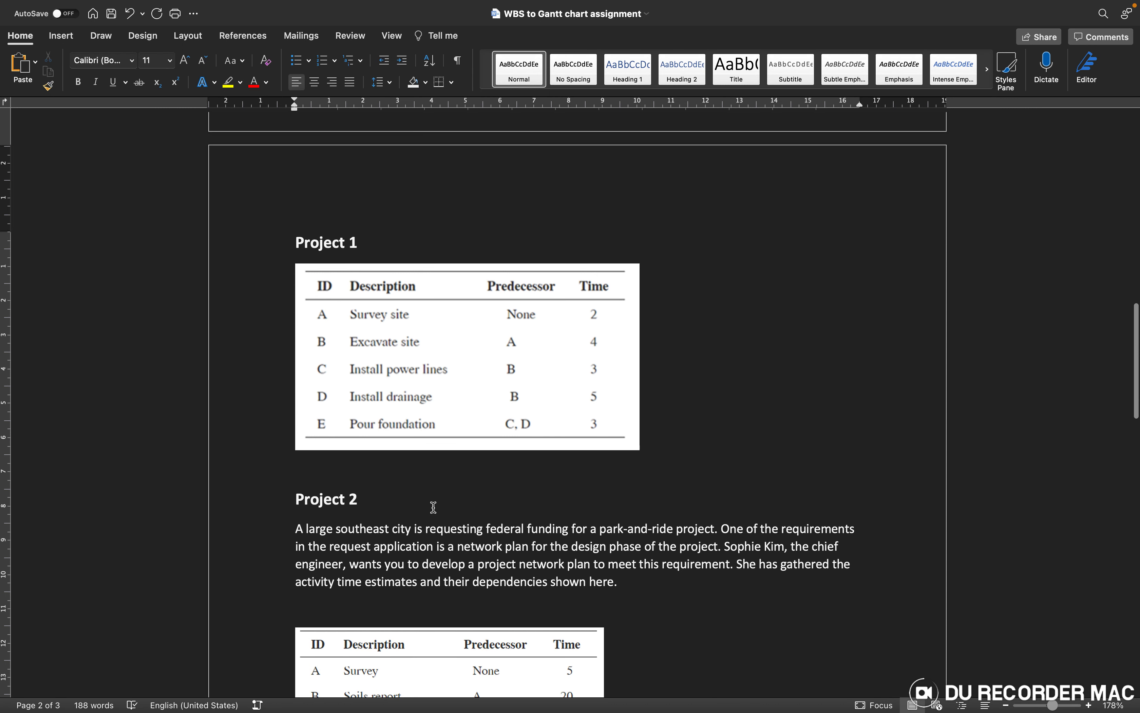
Step: Switch to ProjectLibre and create a new project named Project 1.1, entering the manager's name
{"action": "key", "text": "ctrl+Left"}
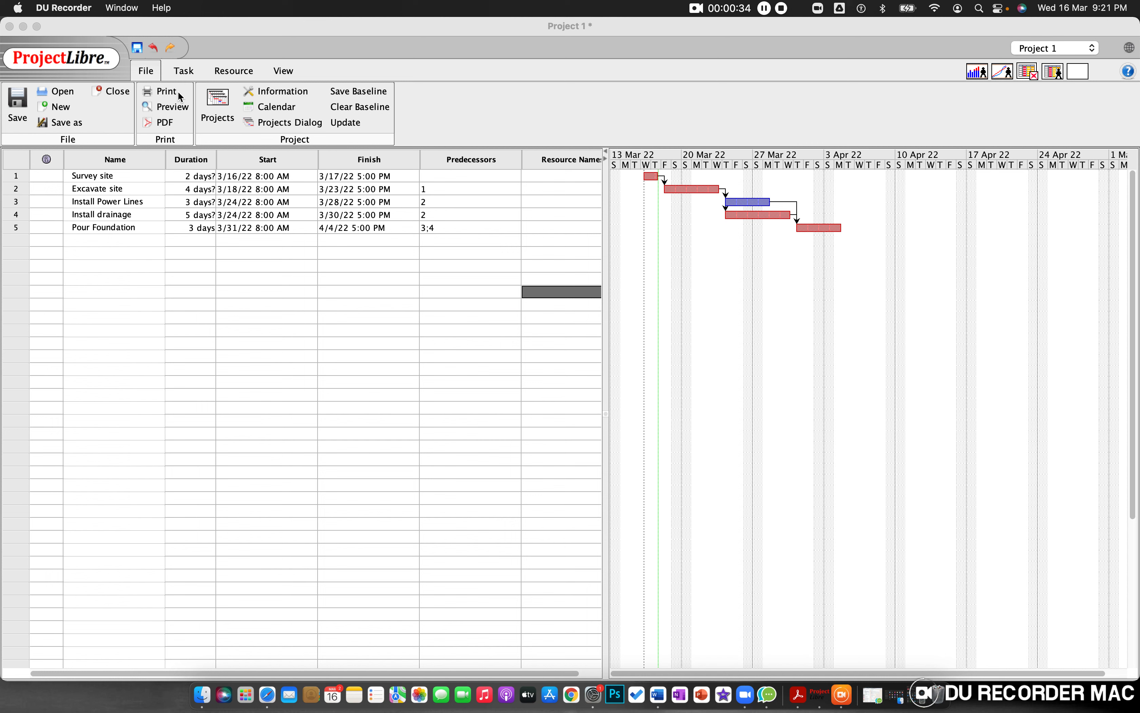
{"action": "left_click", "coordinate": [147, 73]}
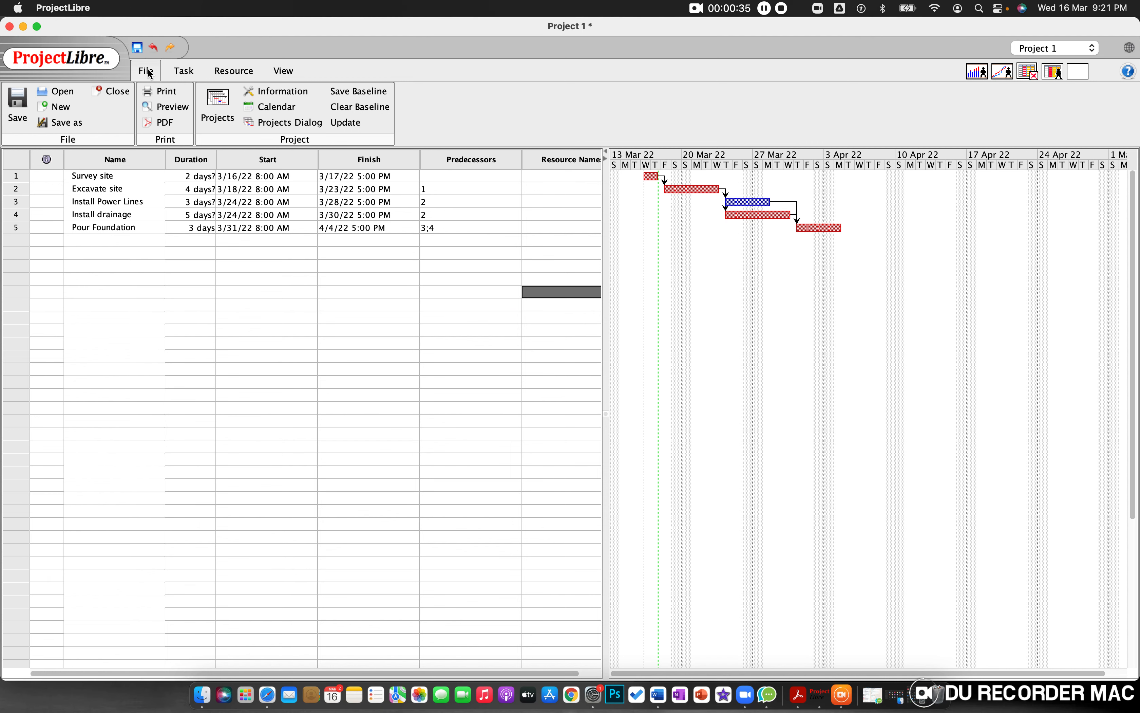
{"action": "left_click", "coordinate": [59, 107]}
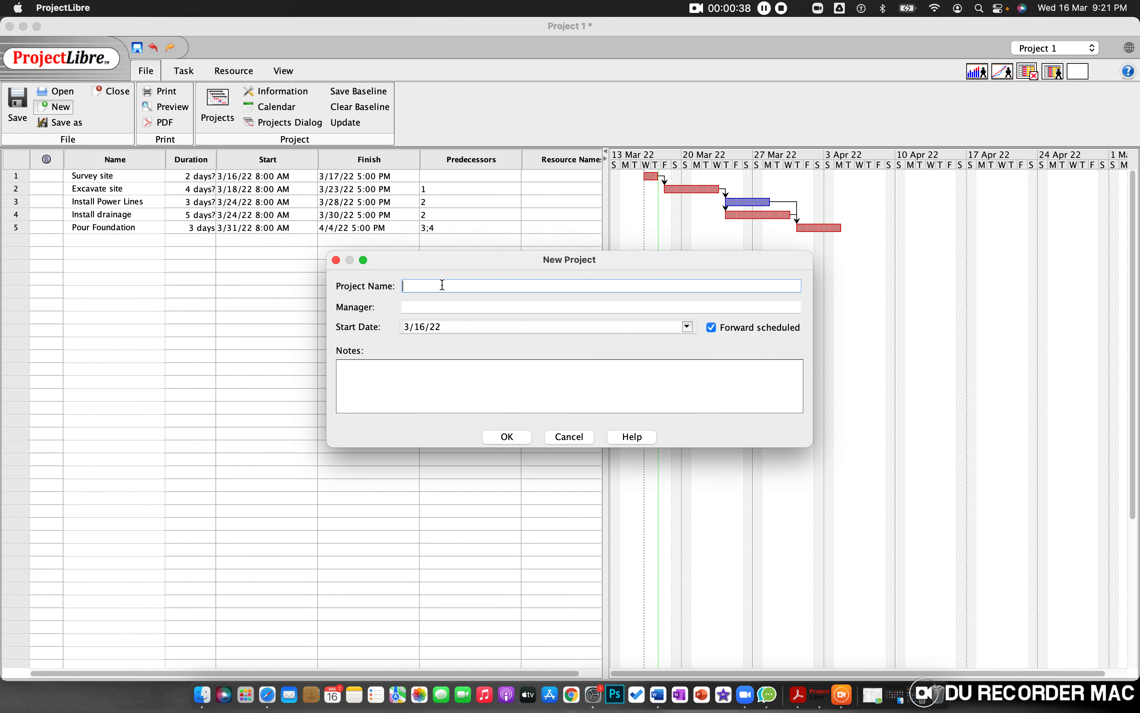
{"action": "type", "text": "Project 1.1"}
{"action": "left_click", "coordinate": [440, 304]}
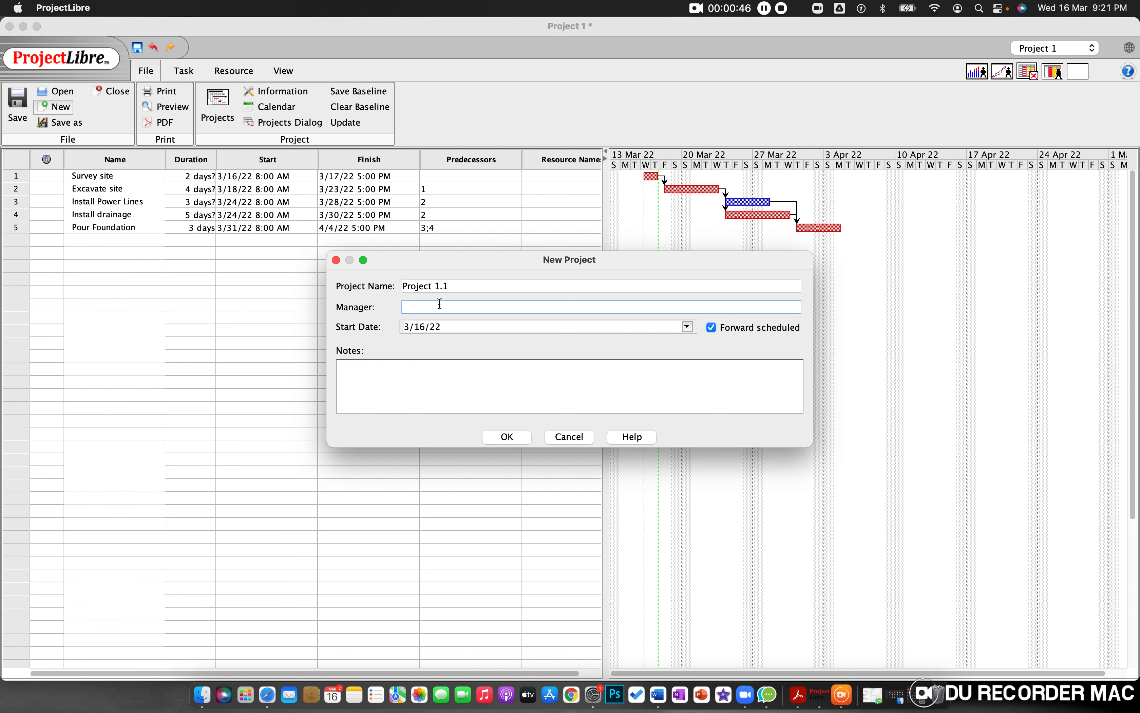
{"action": "type", "text": "John"}
{"action": "left_click", "coordinate": [510, 437]}
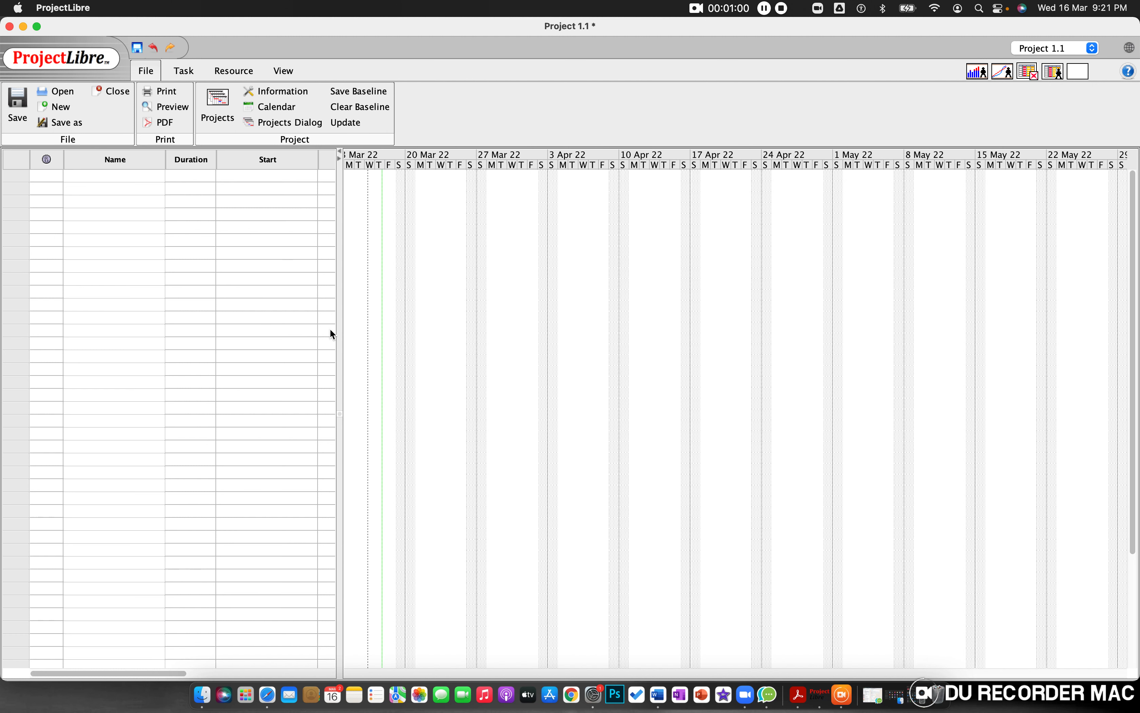
Step: Widen the task table to show the Predecessors column, and consult the Project 1 table in the Word assignment
{"action": "left_click_drag", "start_coordinate": [339, 332], "coordinate": [518, 331]}
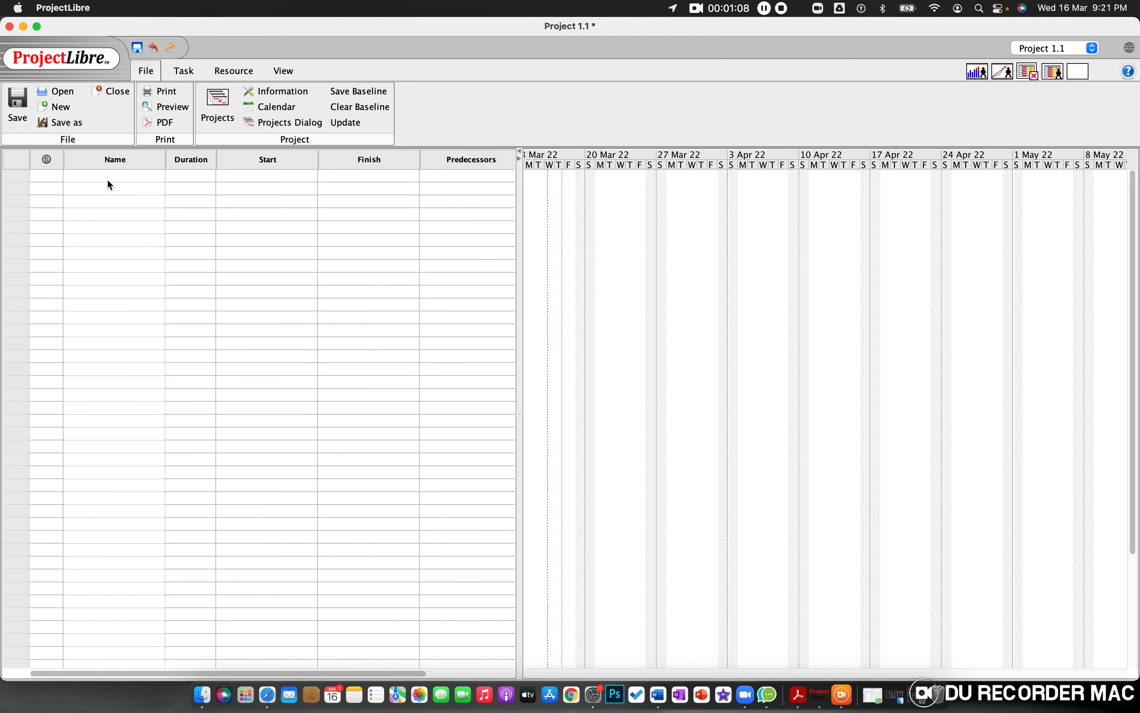
{"action": "left_click", "coordinate": [116, 177]}
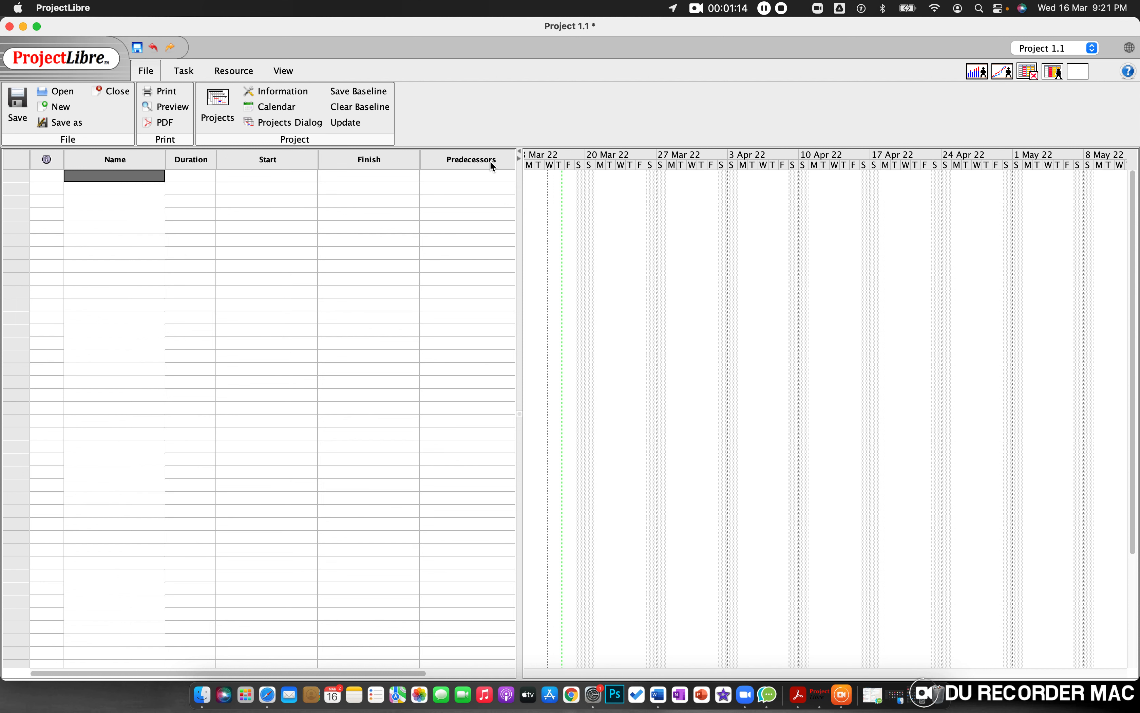
{"action": "key", "text": "super+Tab"}
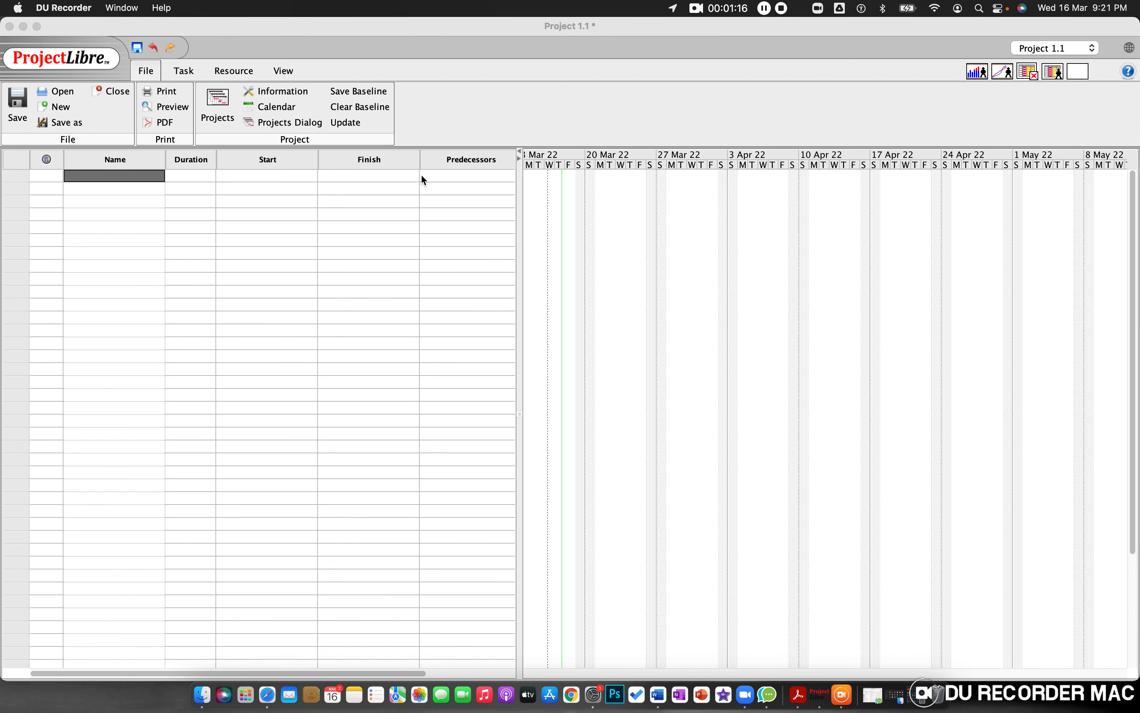
{"action": "key", "text": "super+Tab"}
{"action": "key", "text": "super+Tab"}
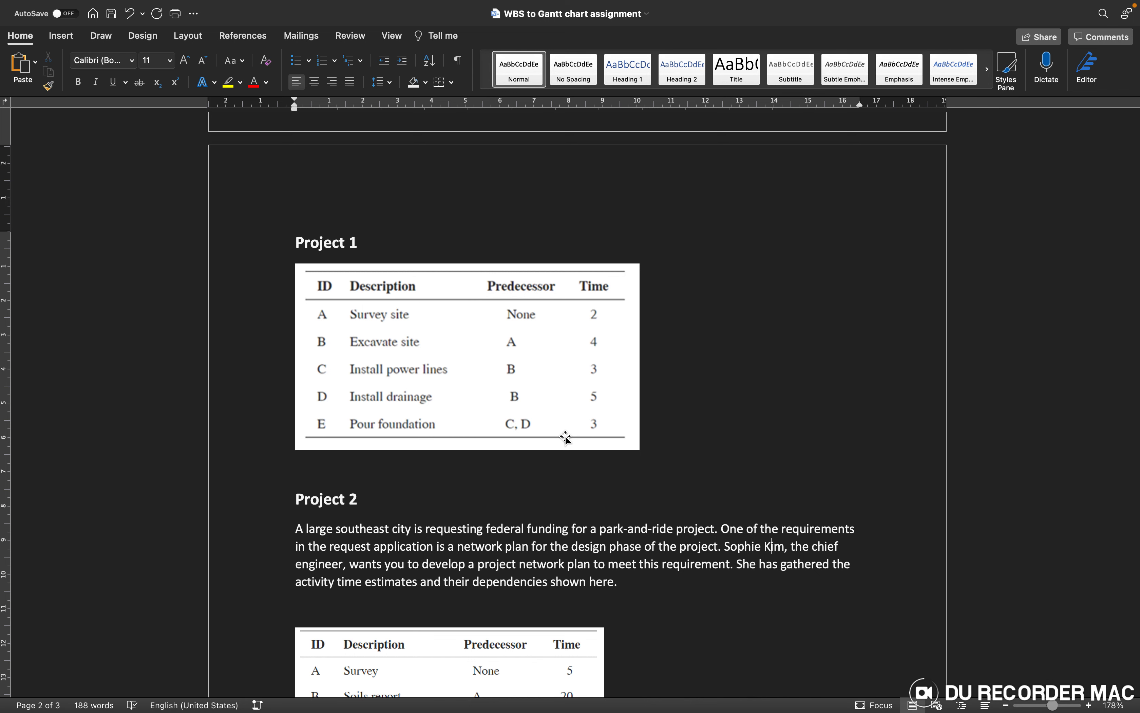
{"action": "scroll", "coordinate": [566, 438], "scroll_direction": "up", "scroll_amount": 1}
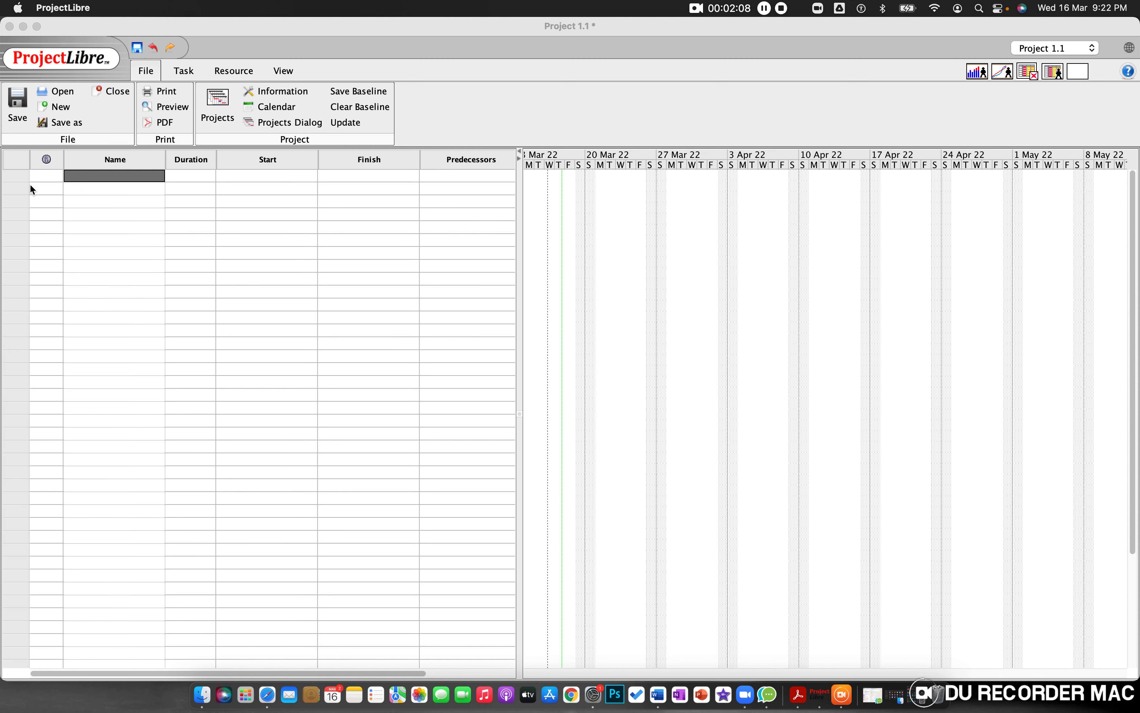
Step: Enter Survey site as the name of the first task in ProjectLibre, after checking it in the assignment
{"action": "left_click", "coordinate": [30, 183]}
{"action": "left_click", "coordinate": [120, 177]}
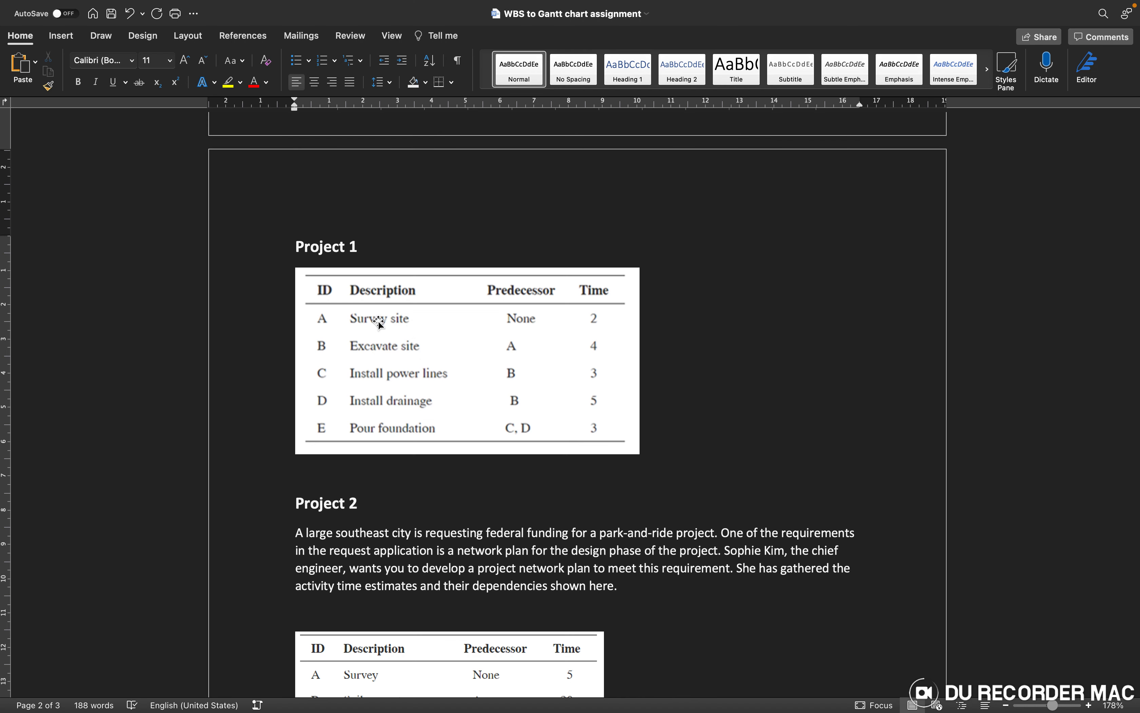
{"action": "key", "text": "ctrl+Left"}
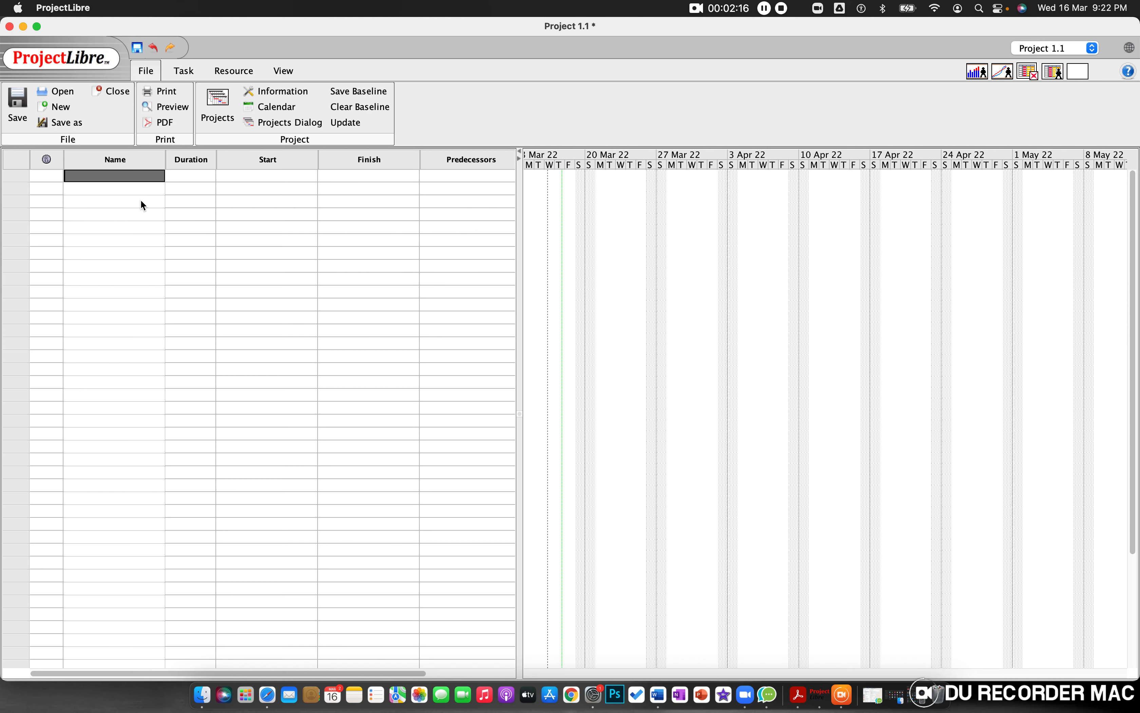
{"action": "type", "text": "Survey S"}
{"action": "key", "text": "BackSpace"}
Step: Check the Survey site time in the Word assignment and set that task's duration to 2 days in ProjectLibre
{"action": "key", "text": "ctrl+Right"}
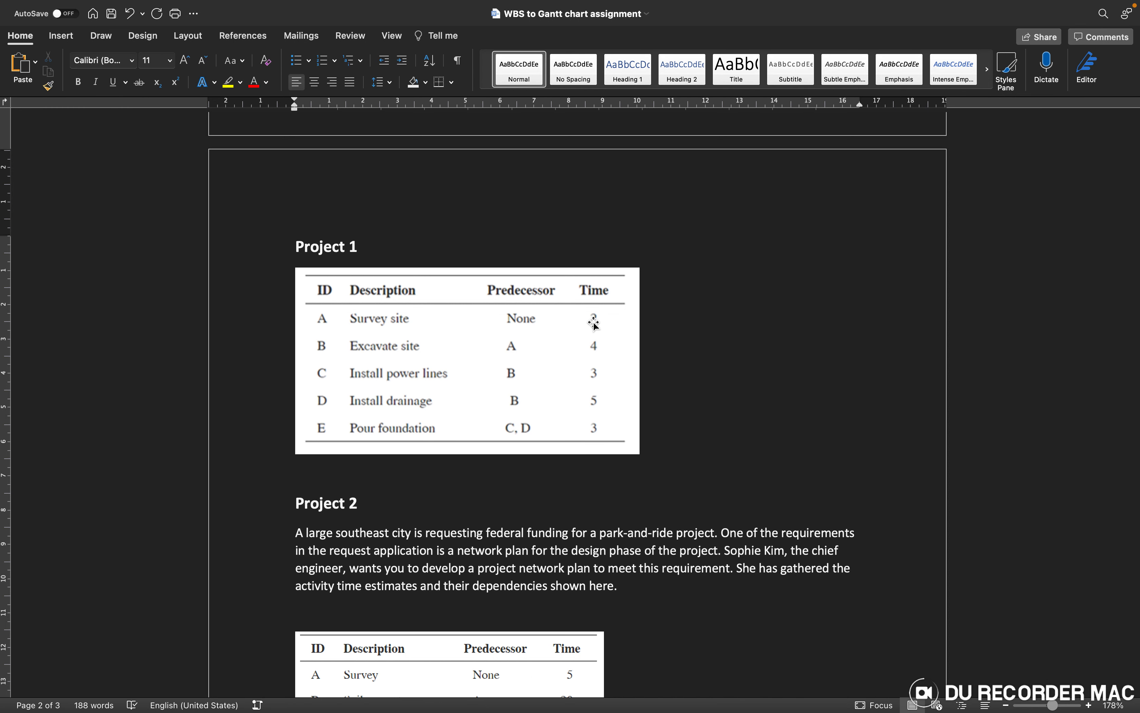
{"action": "key", "text": "ctrl+Left"}
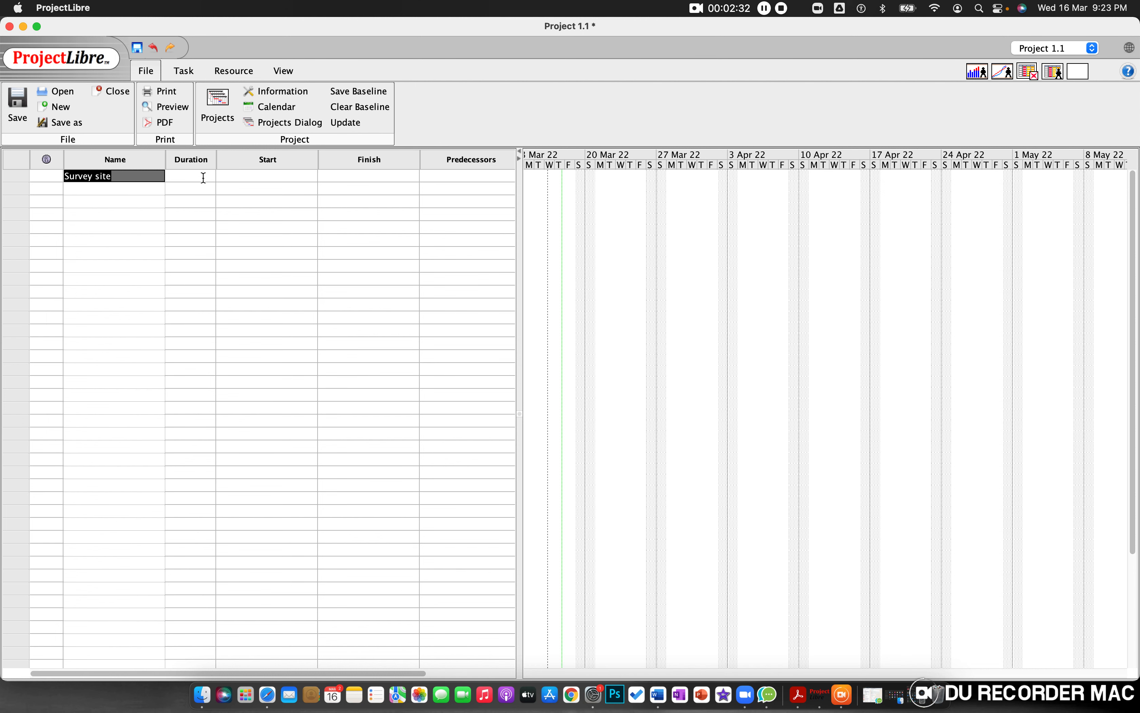
{"action": "double_click", "coordinate": [203, 178]}
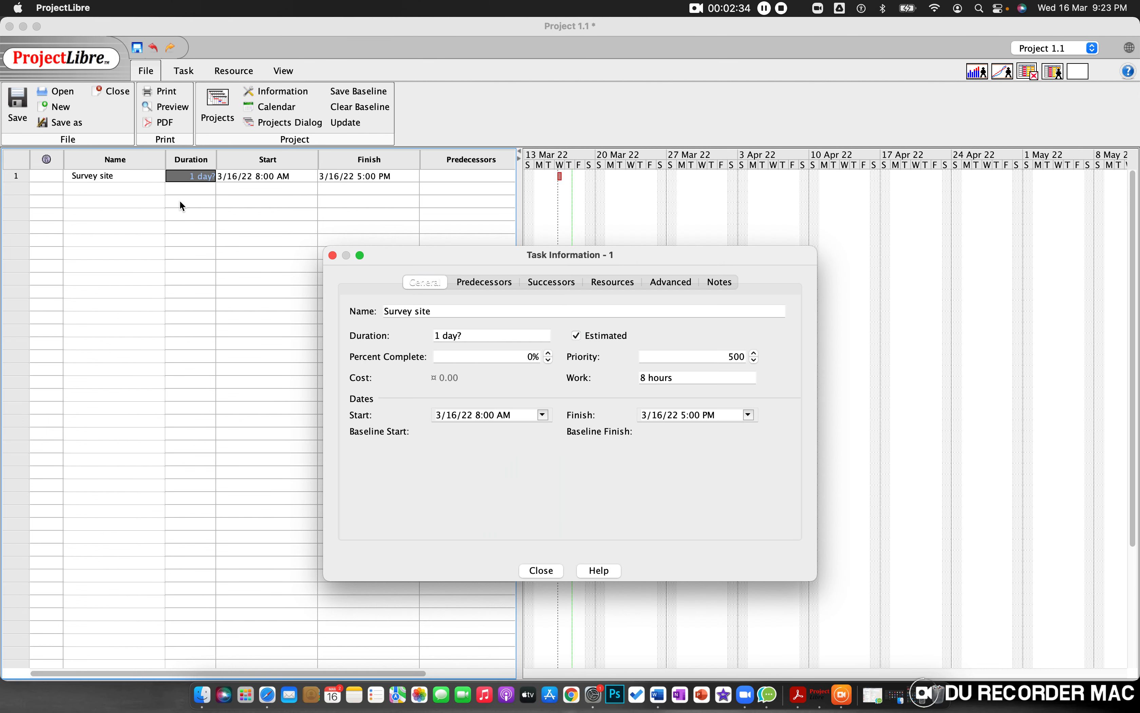
{"action": "left_click", "coordinate": [190, 178]}
{"action": "left_click", "coordinate": [193, 176]}
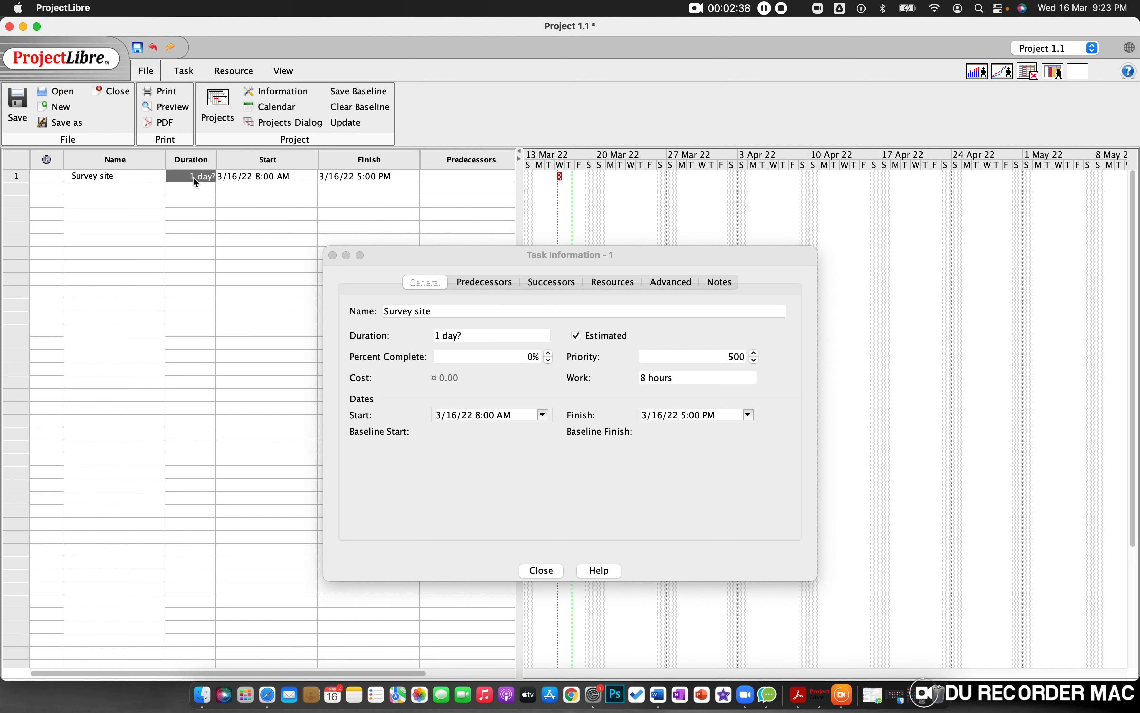
{"action": "left_click", "coordinate": [540, 571]}
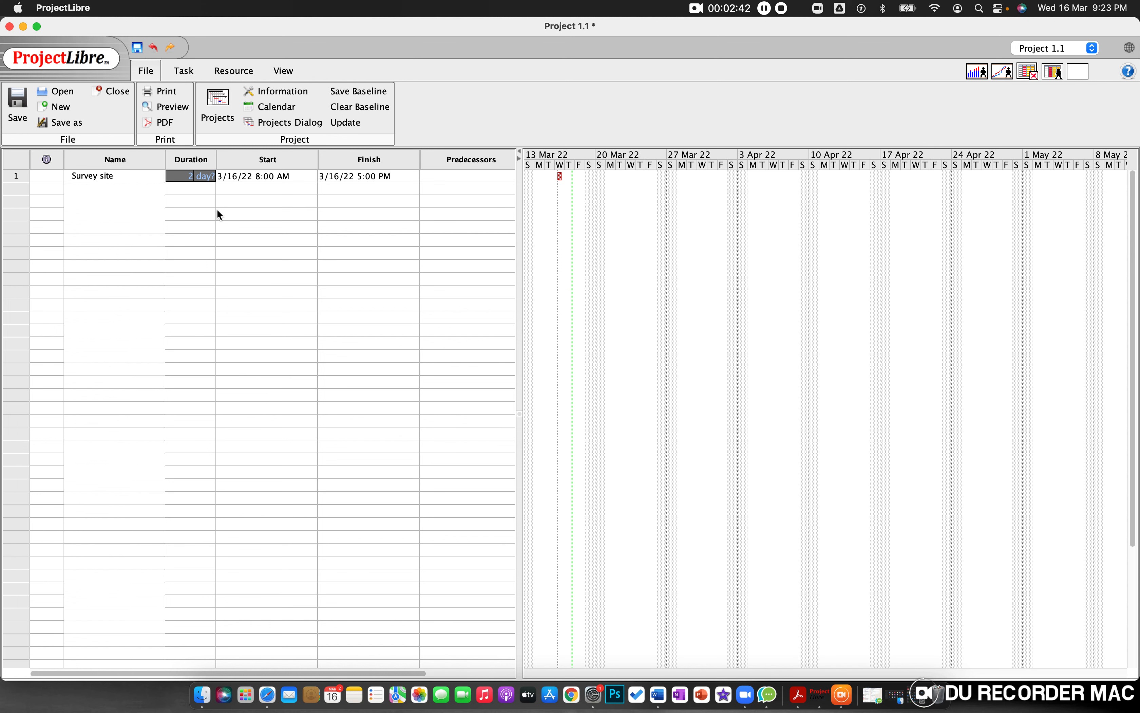
{"action": "left_click", "coordinate": [358, 215]}
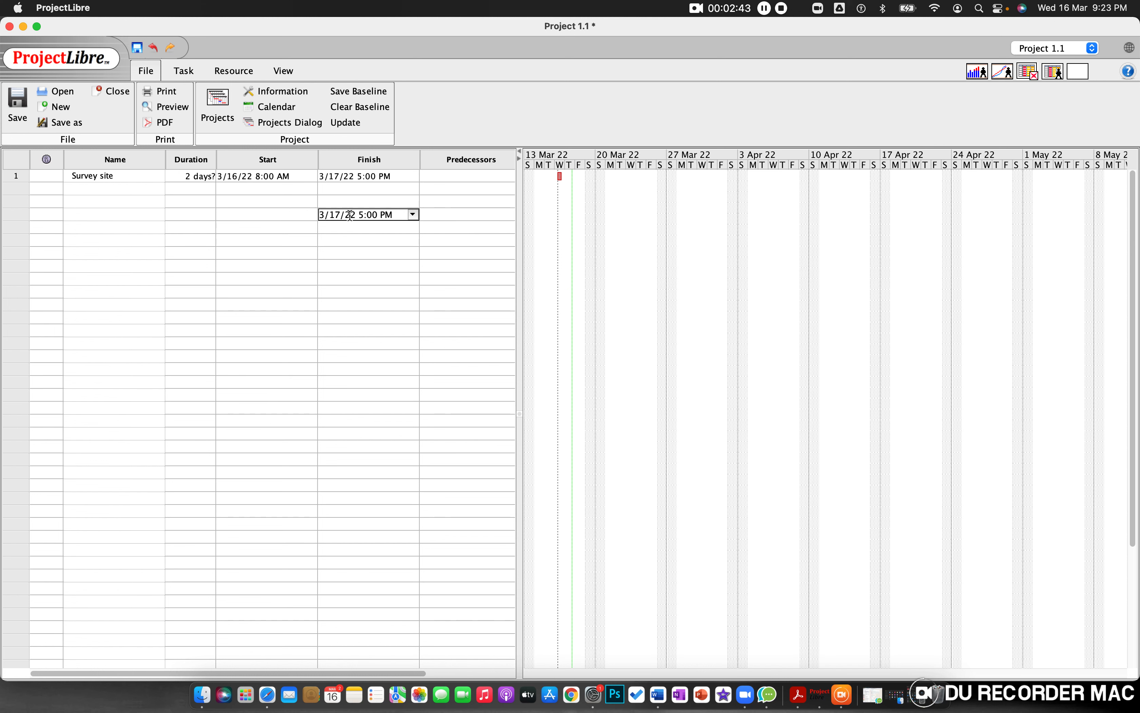
{"action": "left_click", "coordinate": [451, 176]}
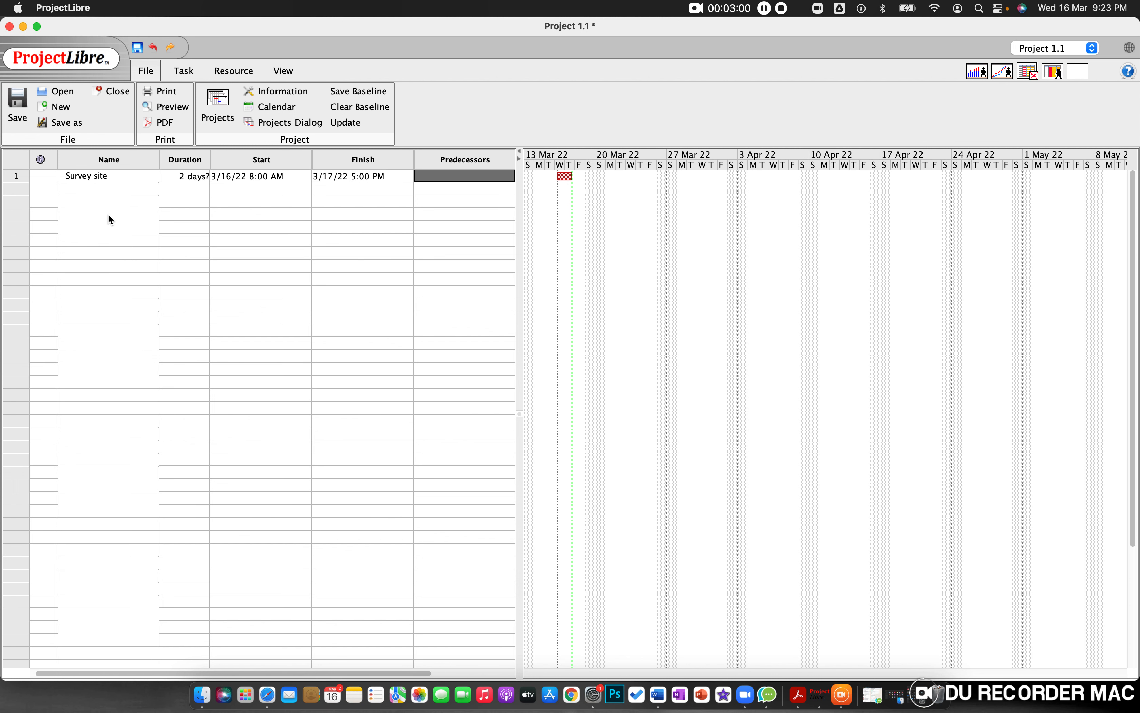
Step: Add a second task named Excavate site below Survey site, consulting the Word assignment for its description
{"action": "left_click", "coordinate": [98, 187]}
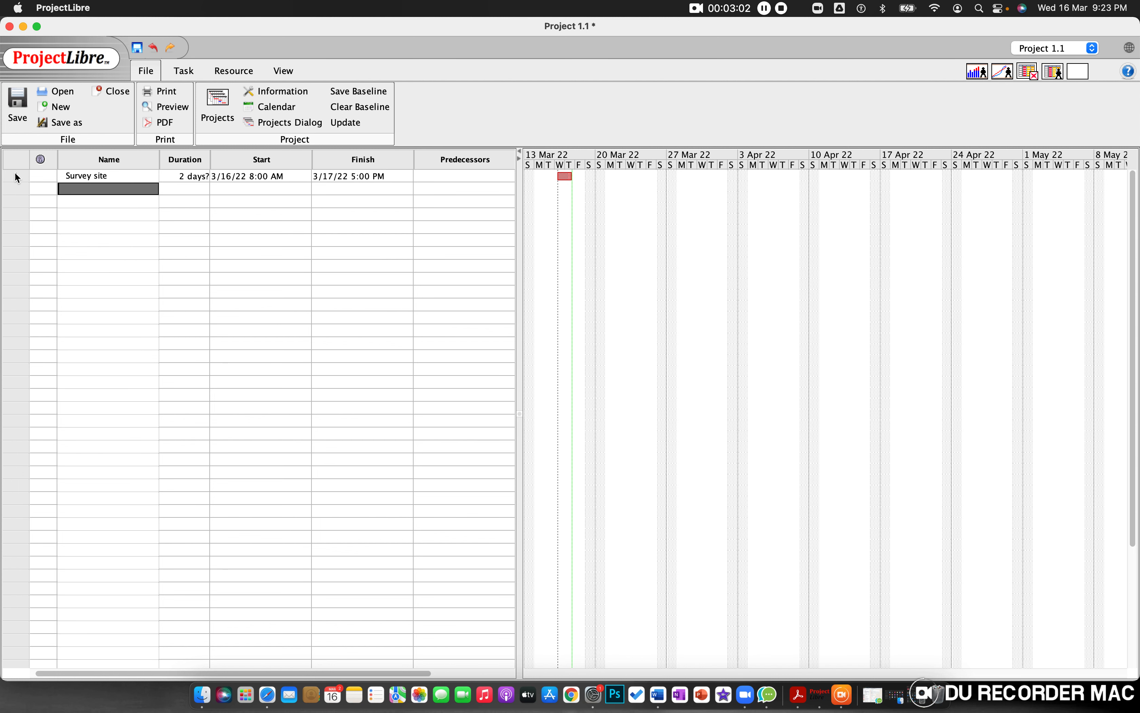
{"action": "key", "text": "super+Tab"}
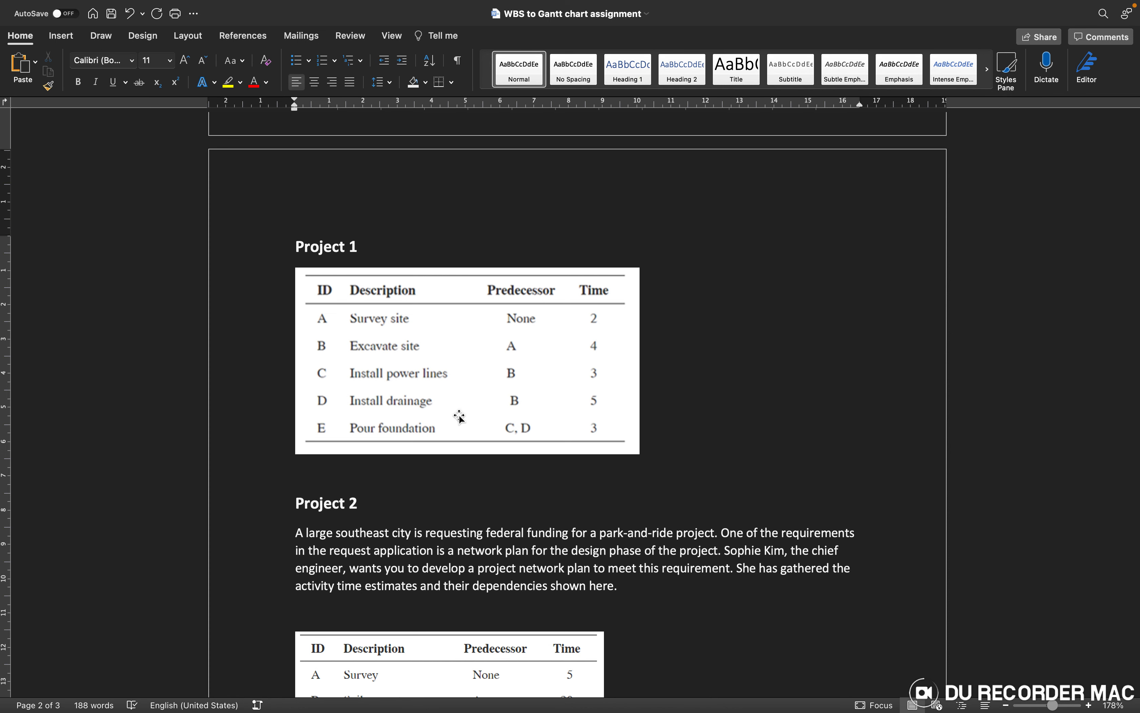
{"action": "key", "text": "super+Tab"}
{"action": "type", "text": "Excavat"}
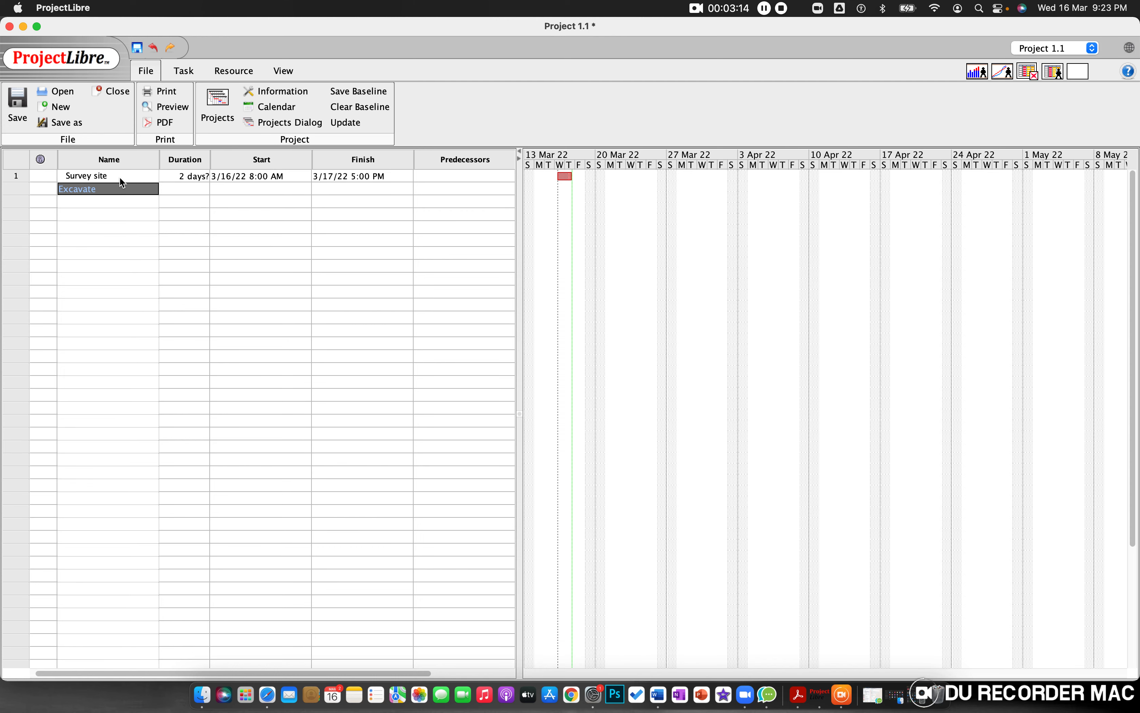
{"action": "type", "text": "e"}
{"action": "key", "text": "super+Tab"}
{"action": "key", "text": "super+Tab"}
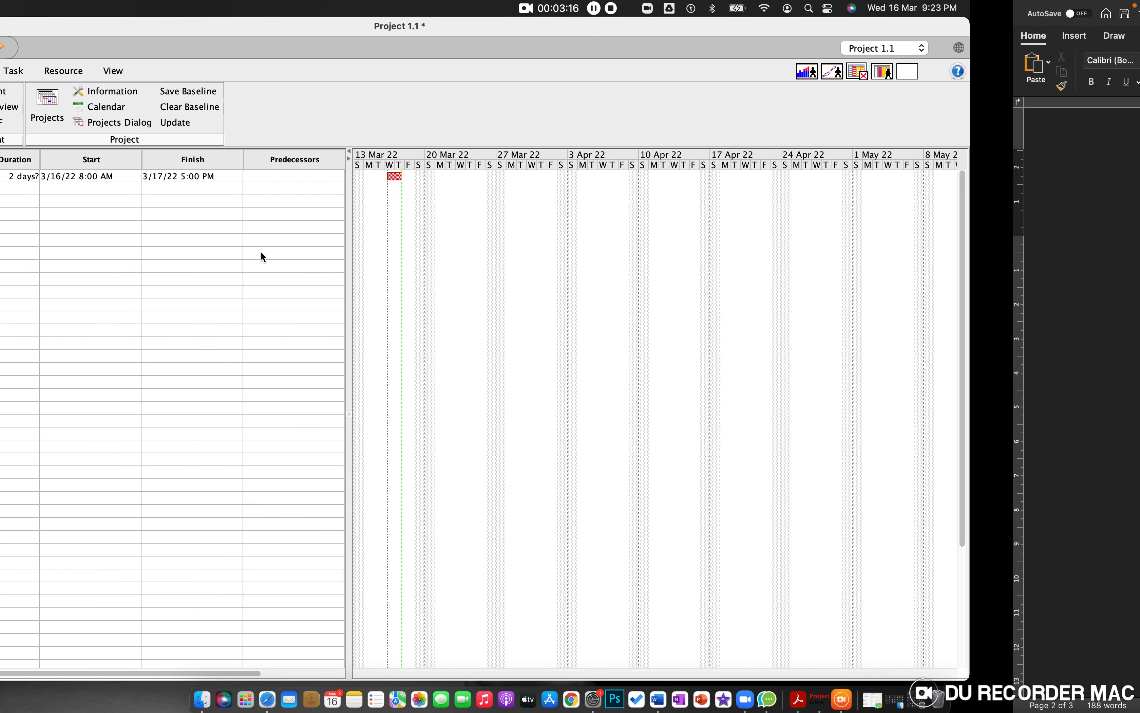
{"action": "type", "text": "sit"}
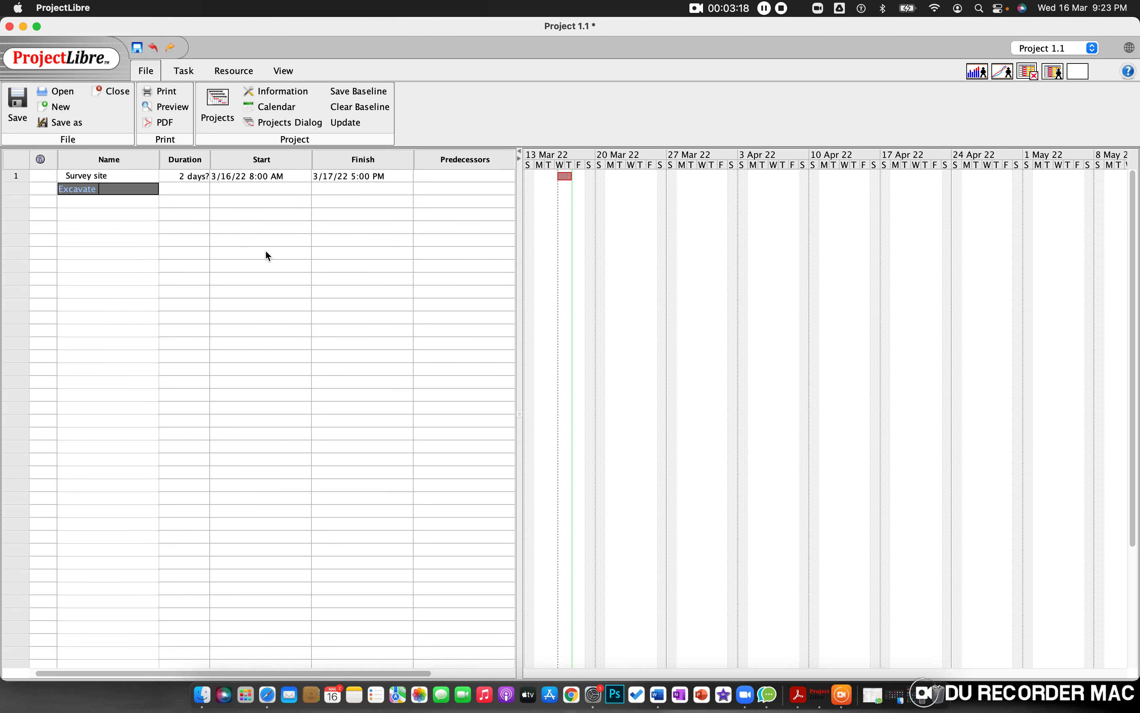
{"action": "type", "text": "e"}
Step: Check the Excavate site row in the Word assignment and set that task's duration to 4 days in ProjectLibre
{"action": "key", "text": "super+Tab"}
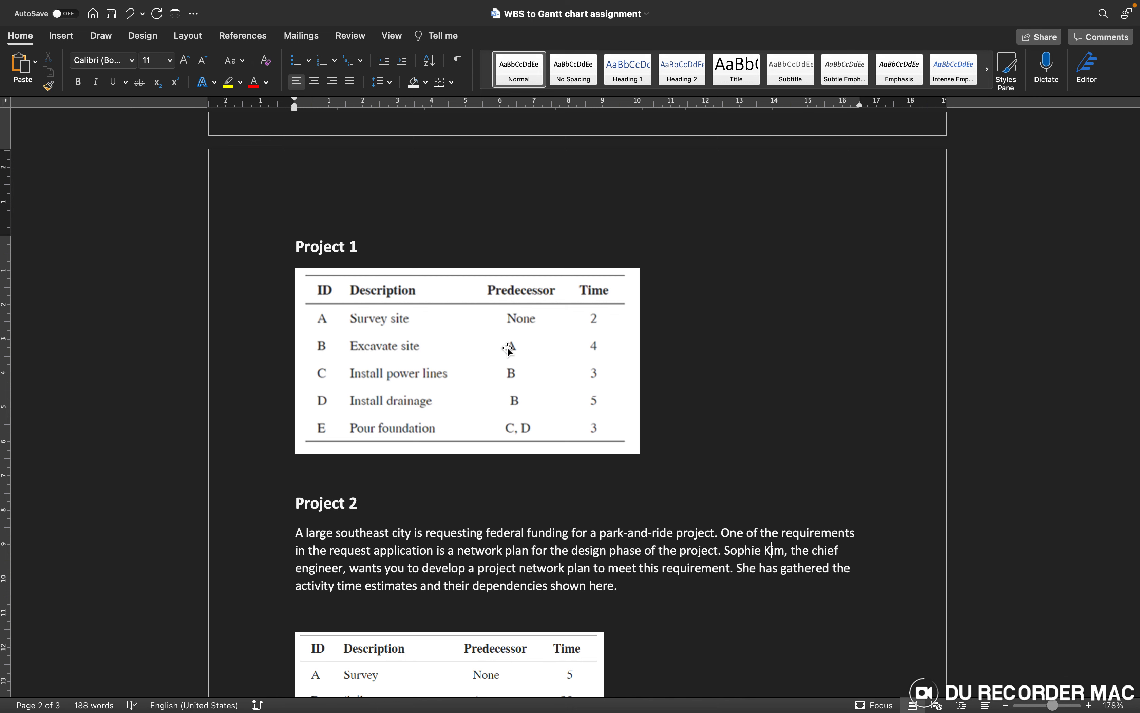
{"action": "key", "text": "super+Tab"}
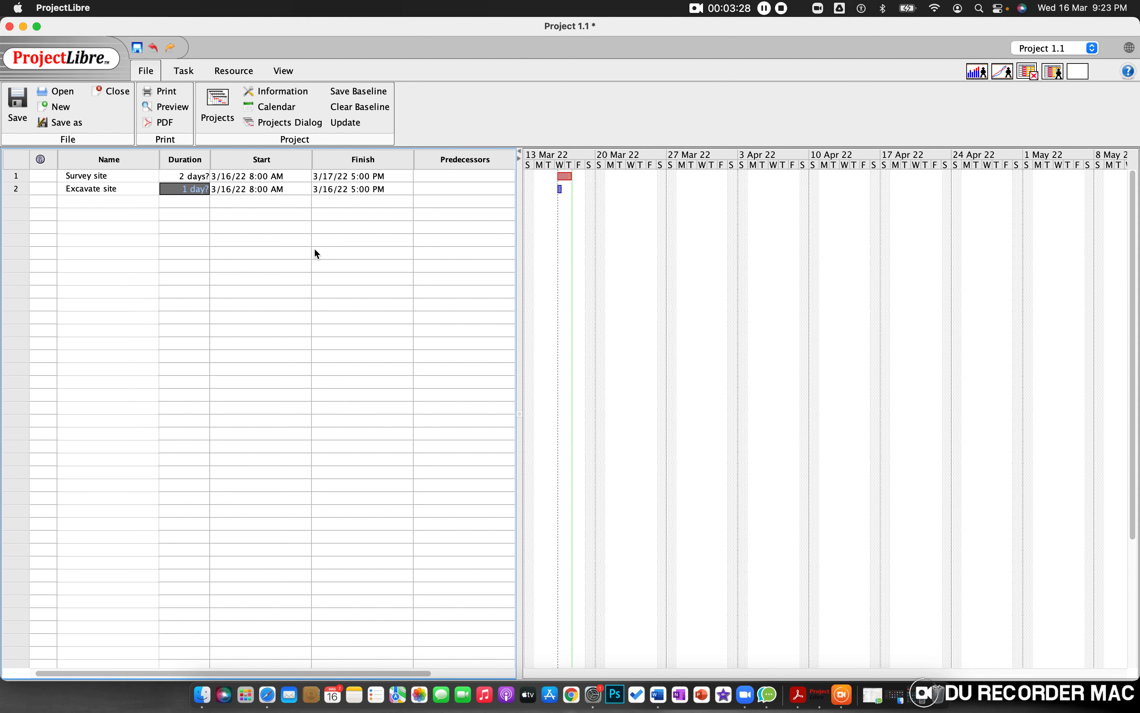
{"action": "double_click", "coordinate": [190, 192]}
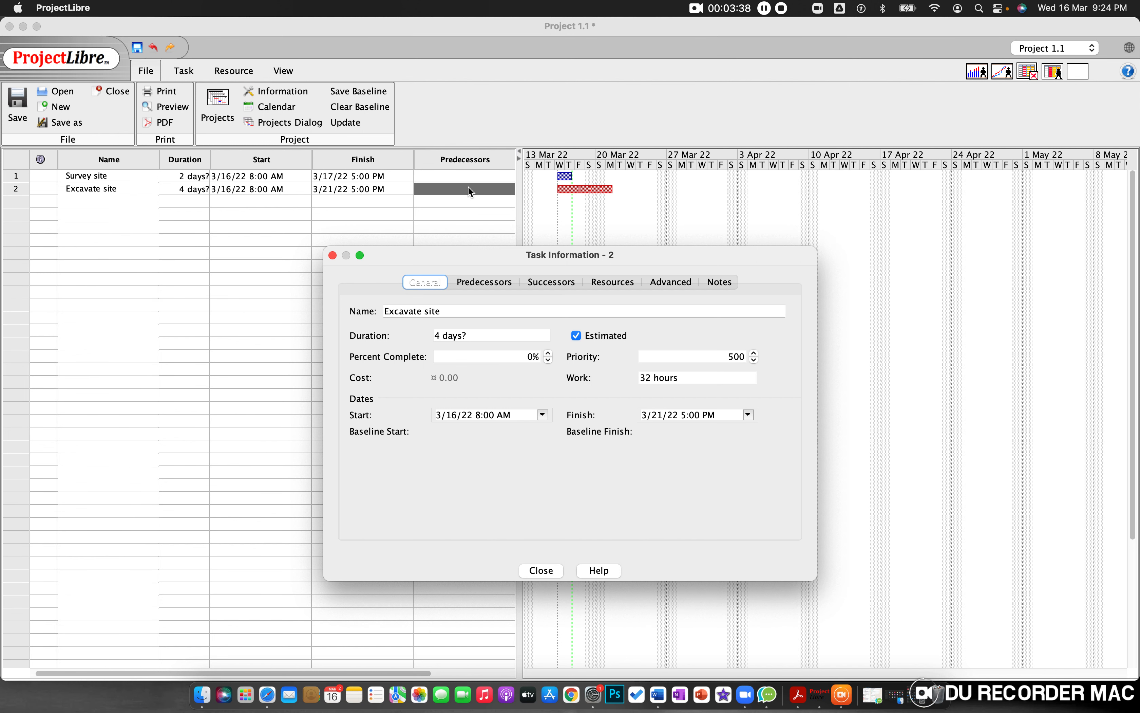
Step: Set task 1, Survey site, as the predecessor of the Excavate site task
{"action": "left_click", "coordinate": [544, 571]}
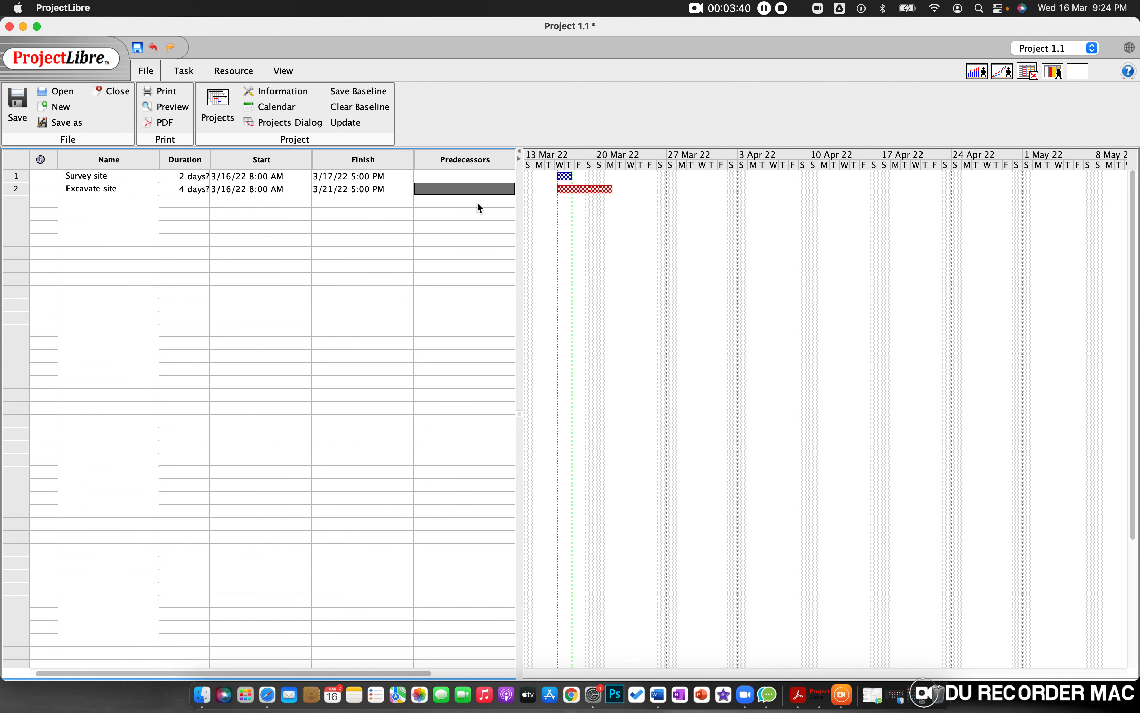
{"action": "double_click", "coordinate": [470, 189]}
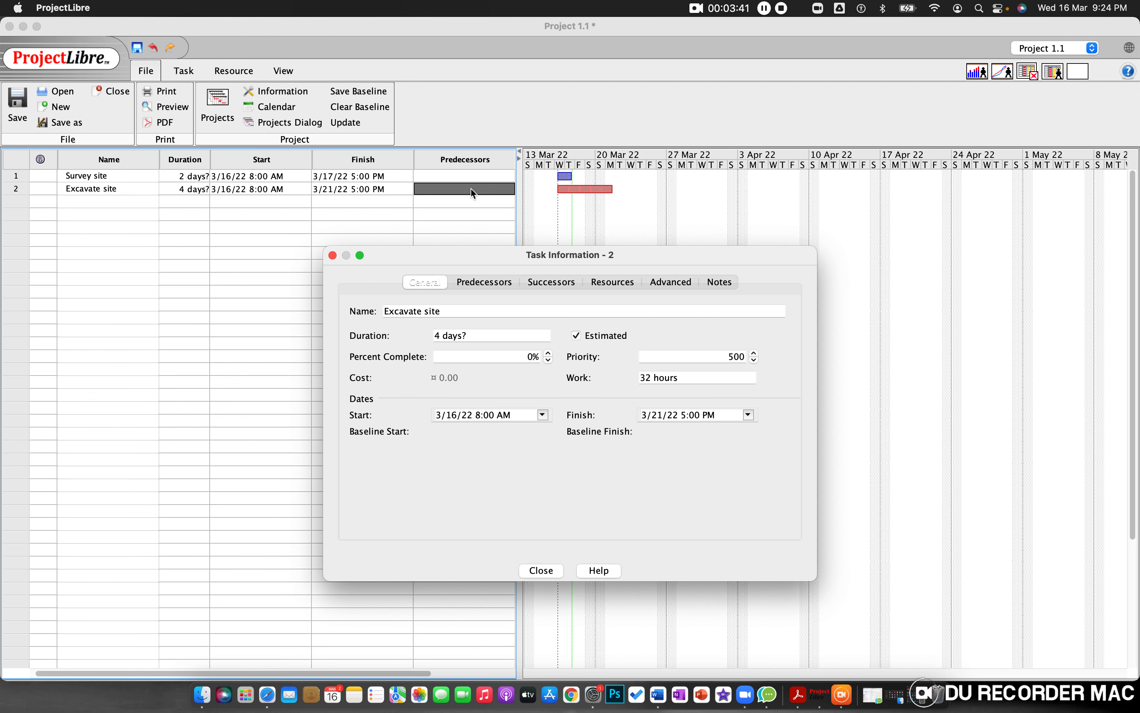
{"action": "left_click", "coordinate": [540, 571]}
{"action": "type", "text": "1"}
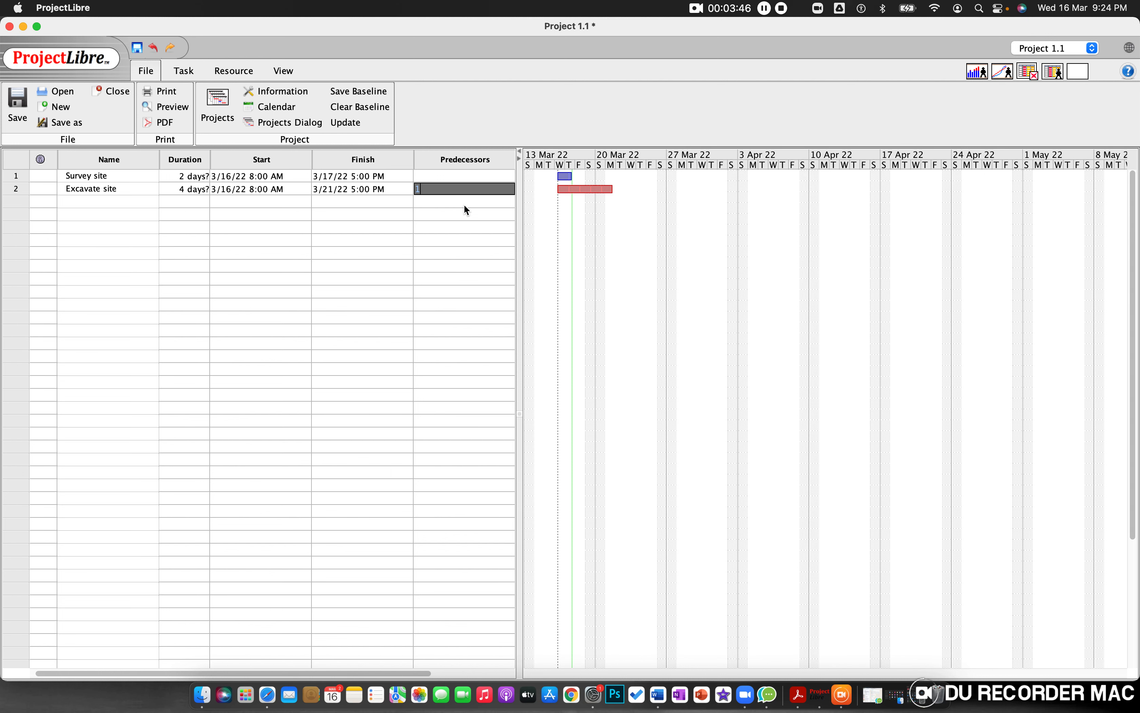
{"action": "left_click", "coordinate": [446, 235]}
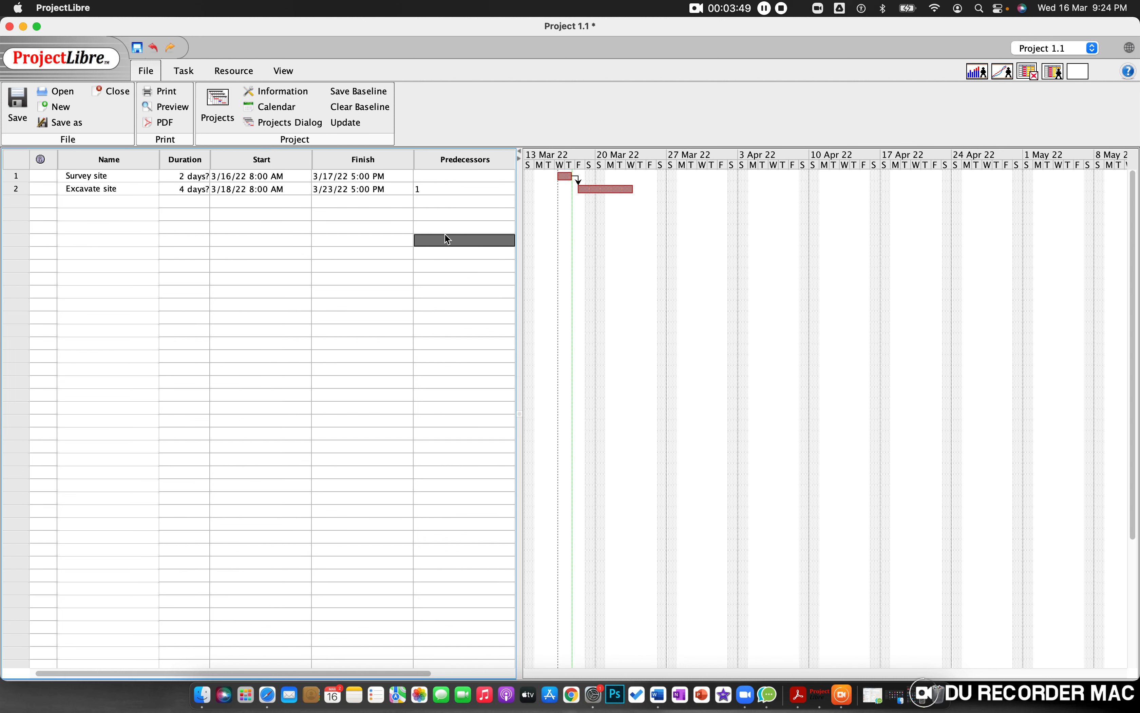
{"action": "left_click", "coordinate": [457, 188]}
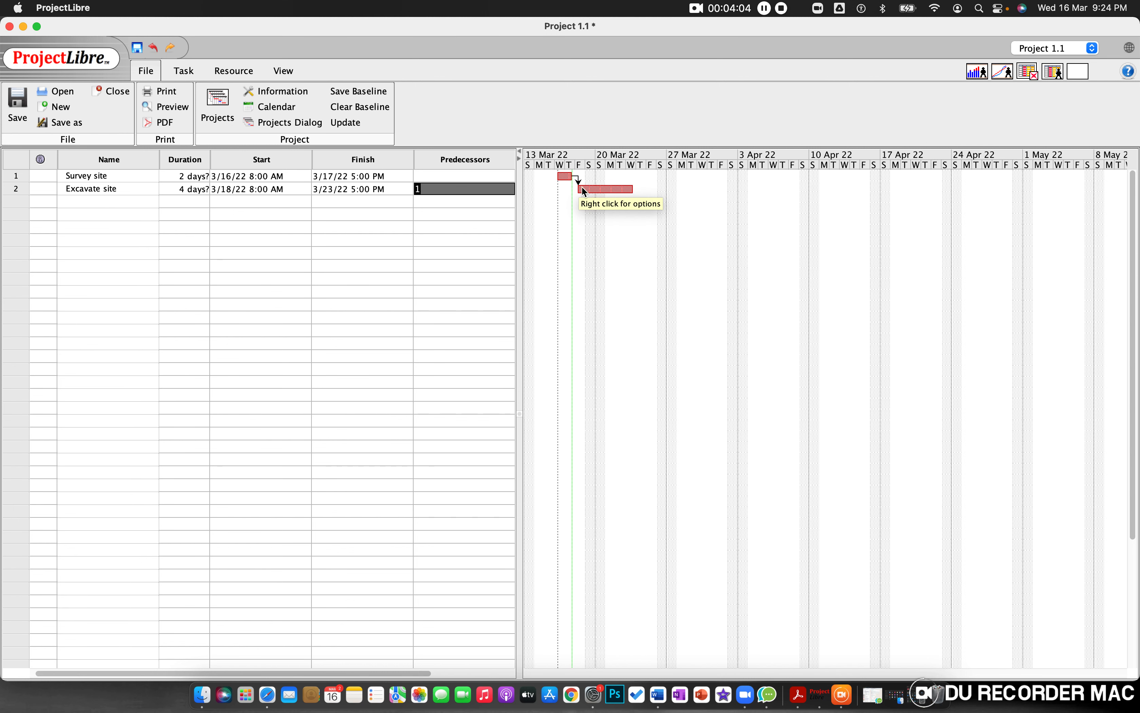
Step: Add a third task named Install Power Line in ProjectLibre, consulting the Word assignment for its description
{"action": "left_click", "coordinate": [132, 199]}
{"action": "key", "text": "ctrl+Right"}
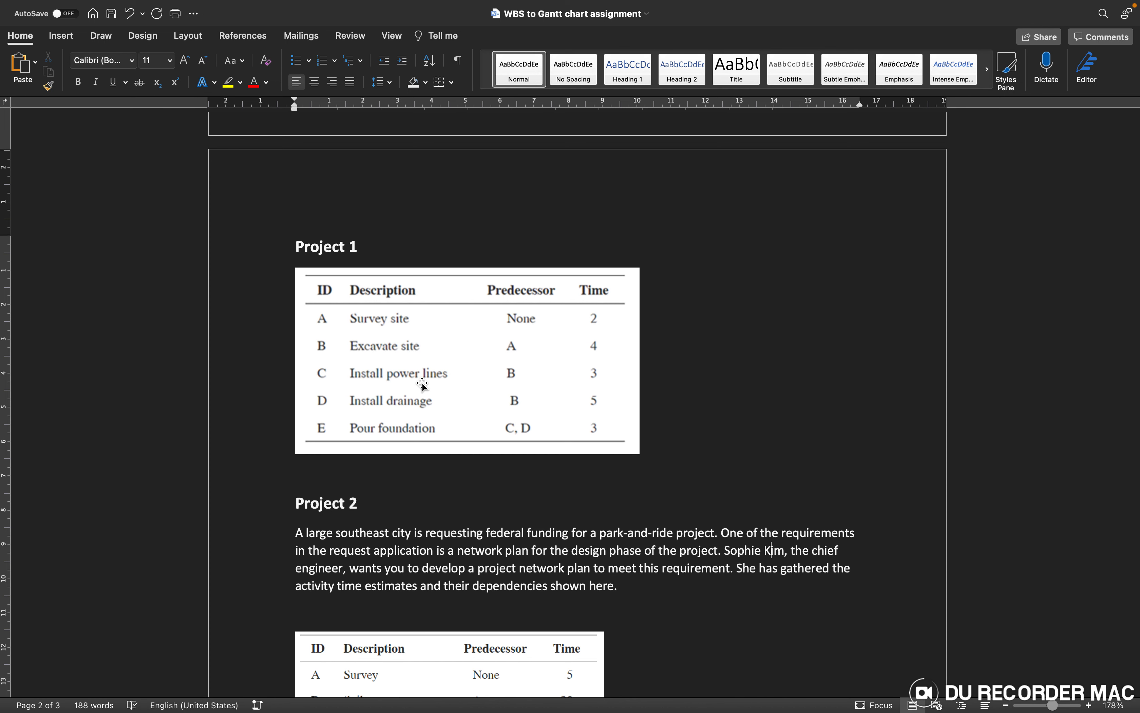
{"action": "key", "text": "ctrl+Left"}
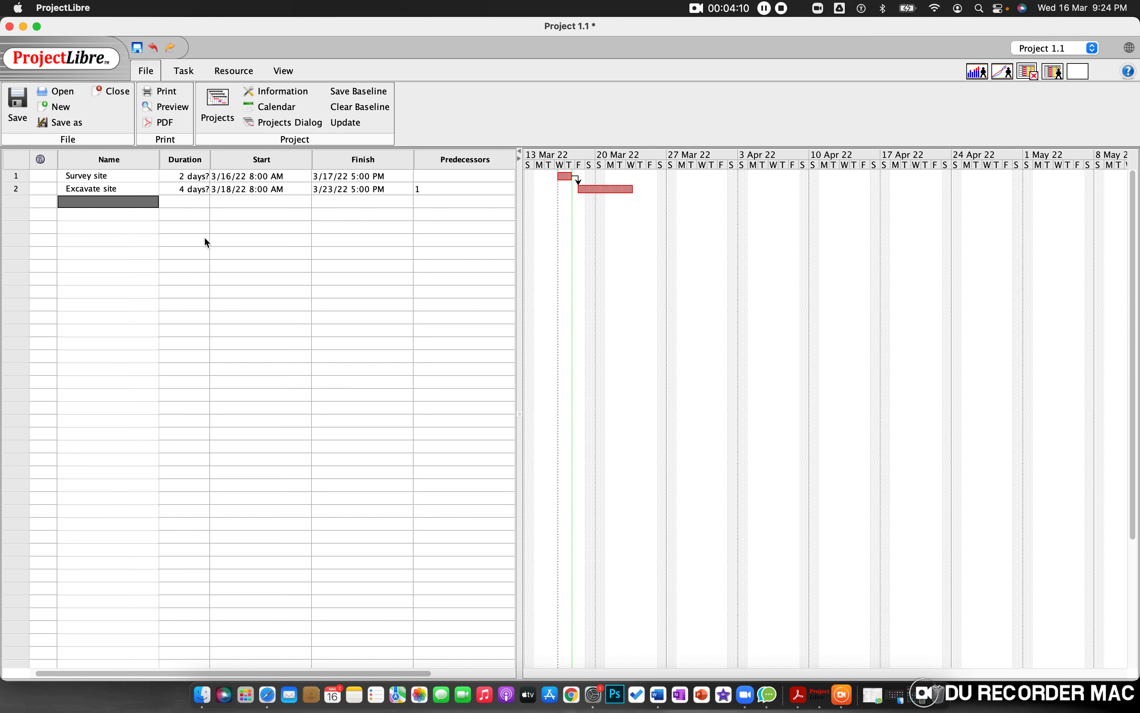
{"action": "type", "text": "Install Power Lines"}
{"action": "key", "text": "BackSpace"}
Step: Check the Install power lines time in the Word assignment and set that task's duration to 3 days in ProjectLibre
{"action": "key", "text": "ctrl+Right"}
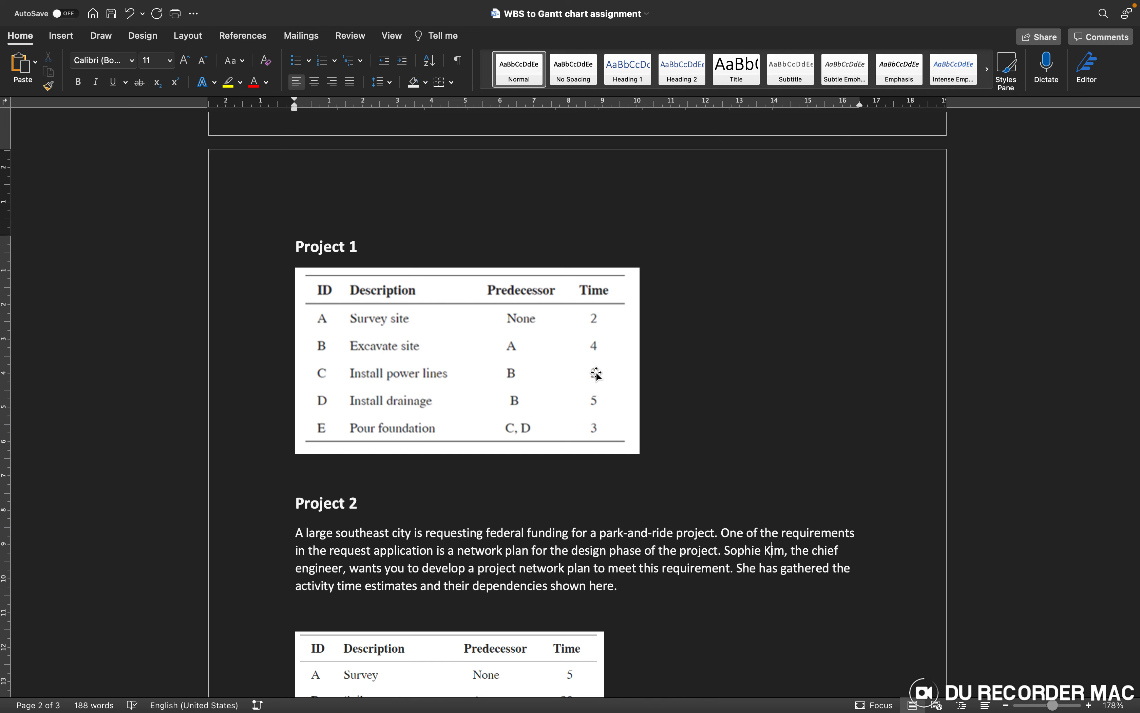
{"action": "key", "text": "ctrl+Left"}
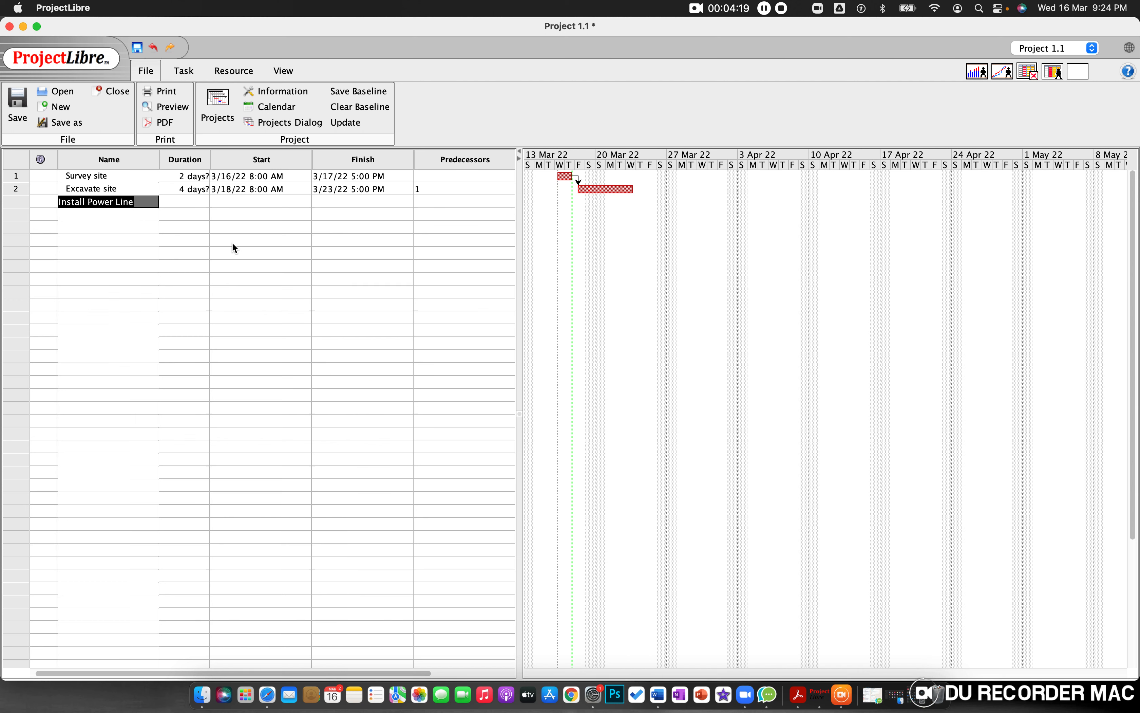
{"action": "double_click", "coordinate": [196, 202]}
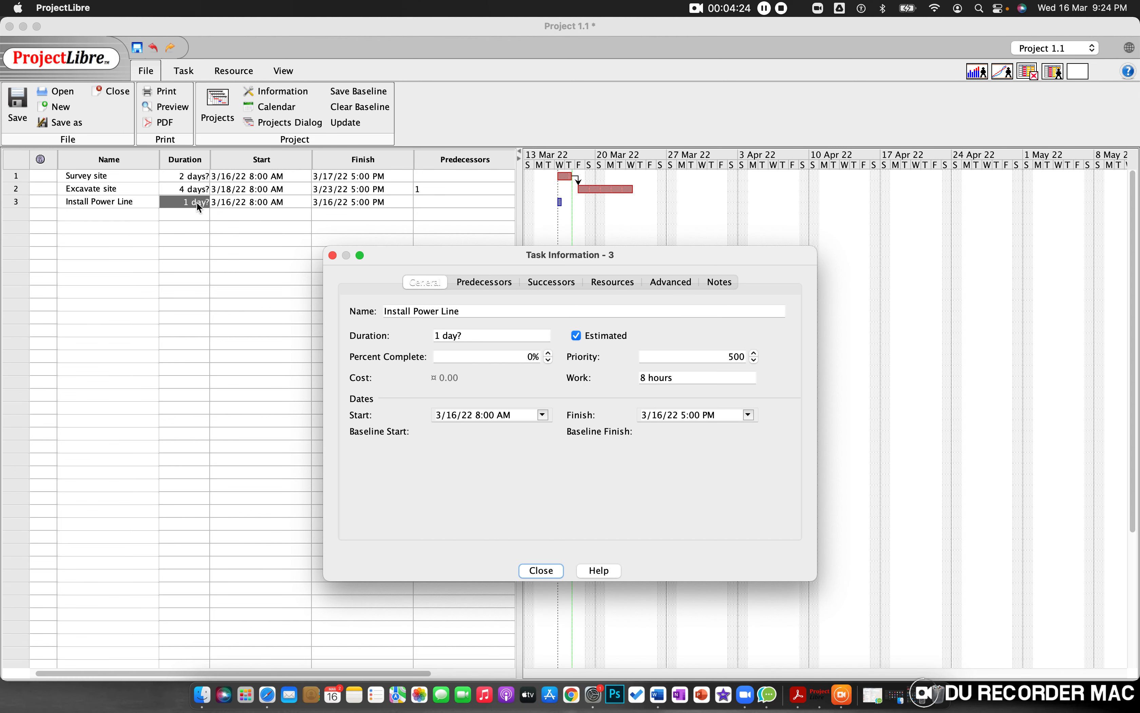
{"action": "double_click", "coordinate": [437, 336]}
{"action": "type", "text": "3"}
{"action": "left_click", "coordinate": [543, 573]}
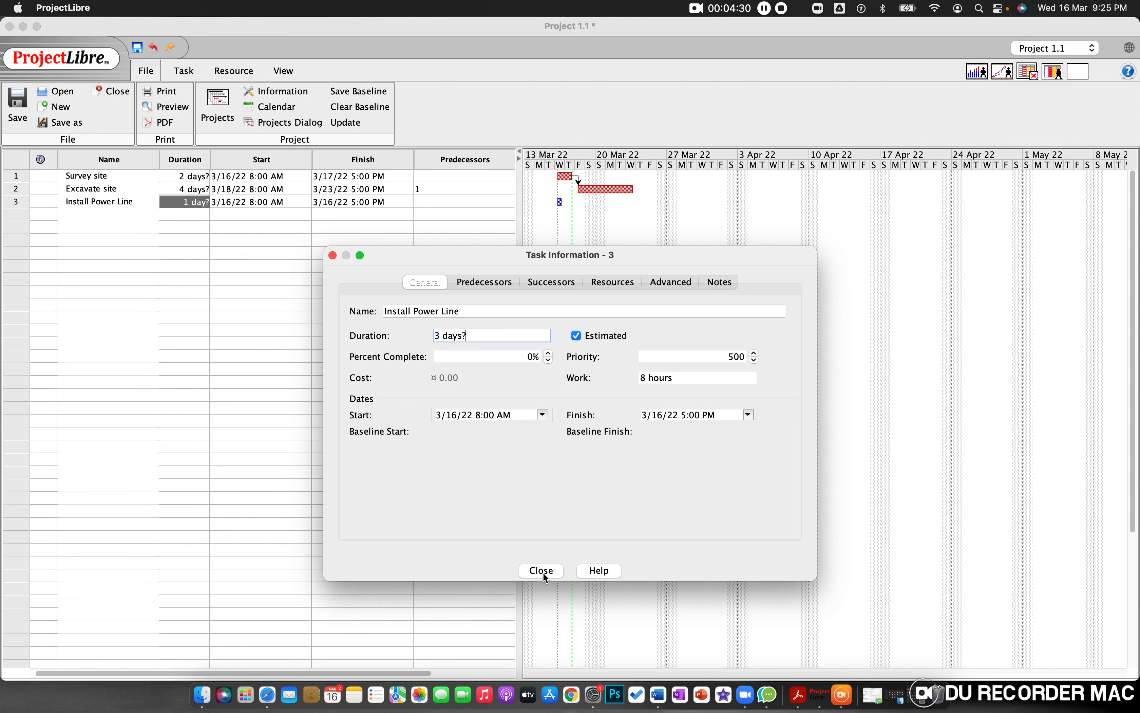
{"action": "left_click", "coordinate": [548, 572]}
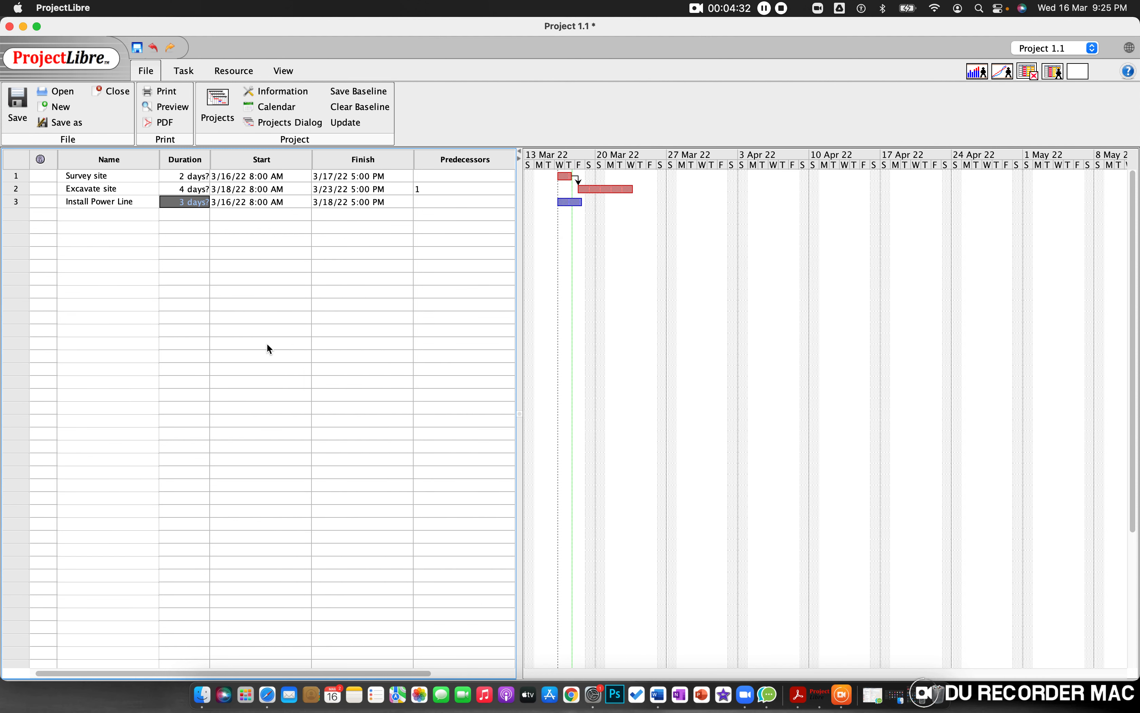
Step: Look up the Install power lines predecessor in the Word assignment and enter 2 as that task's predecessor in ProjectLibre
{"action": "left_click", "coordinate": [434, 200]}
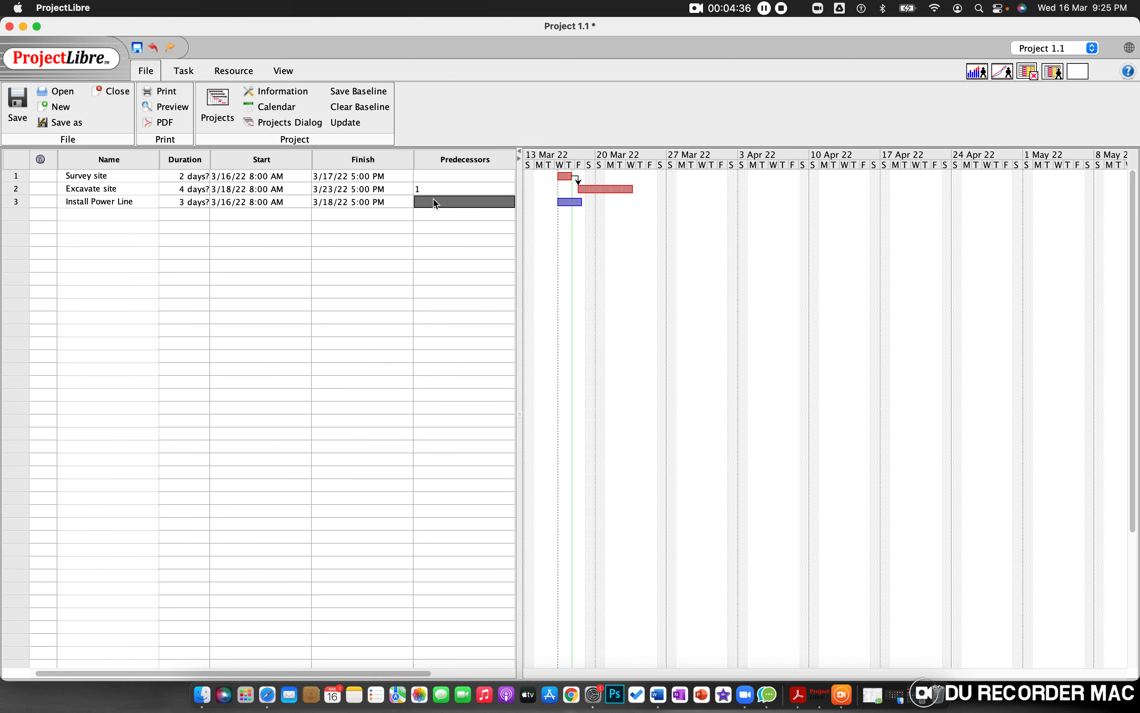
{"action": "key", "text": "super+Tab"}
{"action": "key", "text": "super+Tab"}
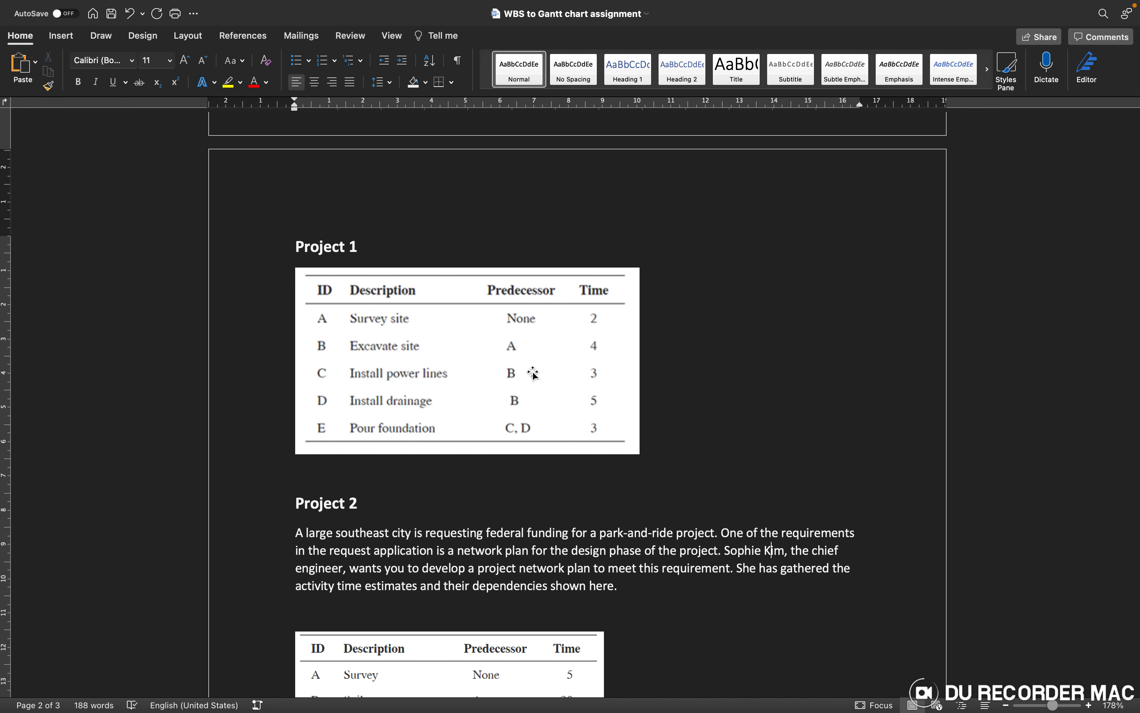
{"action": "key", "text": "super+Tab"}
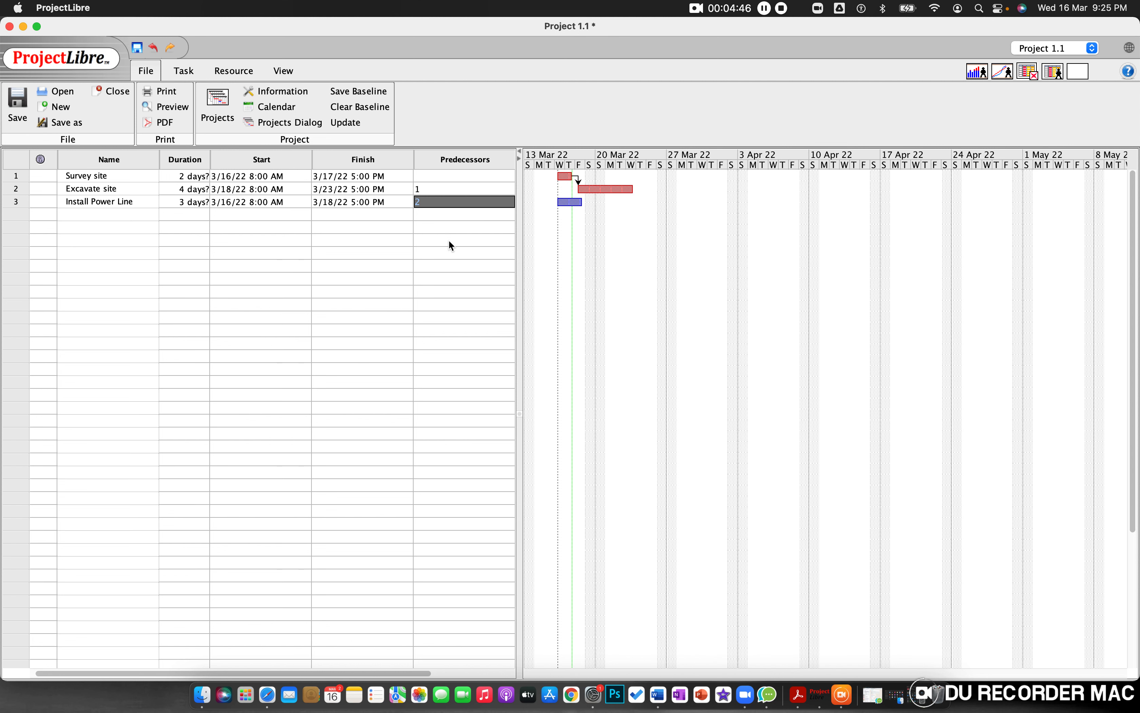
{"action": "left_click", "coordinate": [432, 241]}
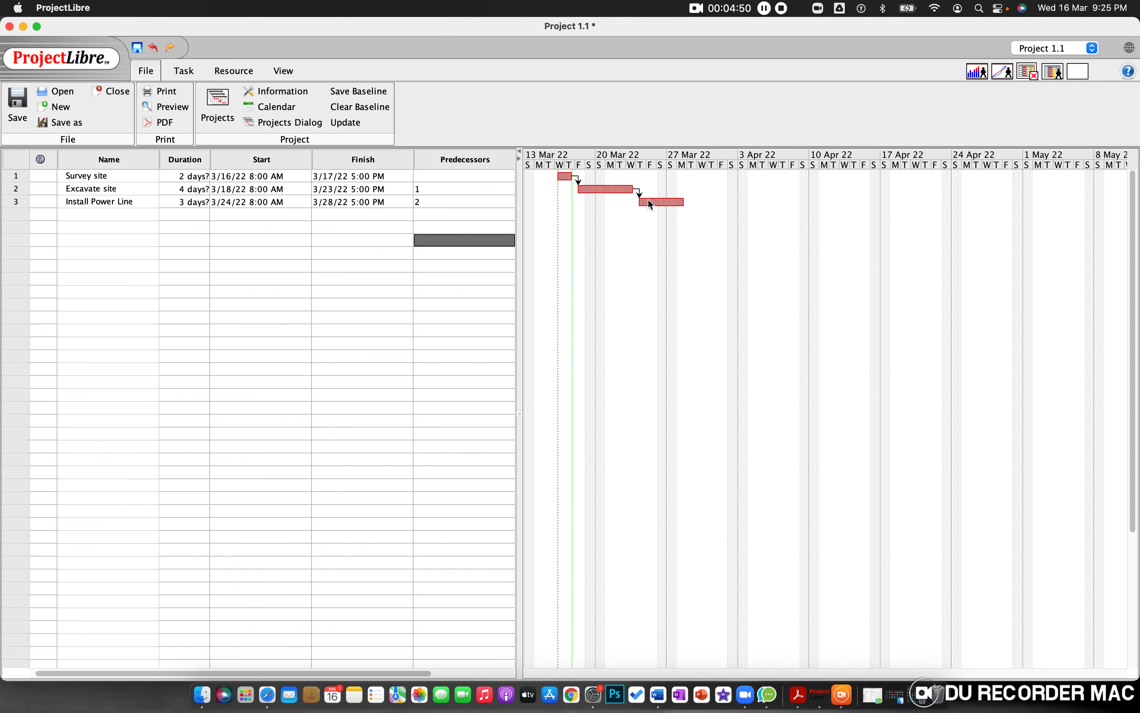
Step: Add a fourth task named Install Drainage in ProjectLibre, consulting the Word assignment for its description
{"action": "left_click", "coordinate": [78, 215]}
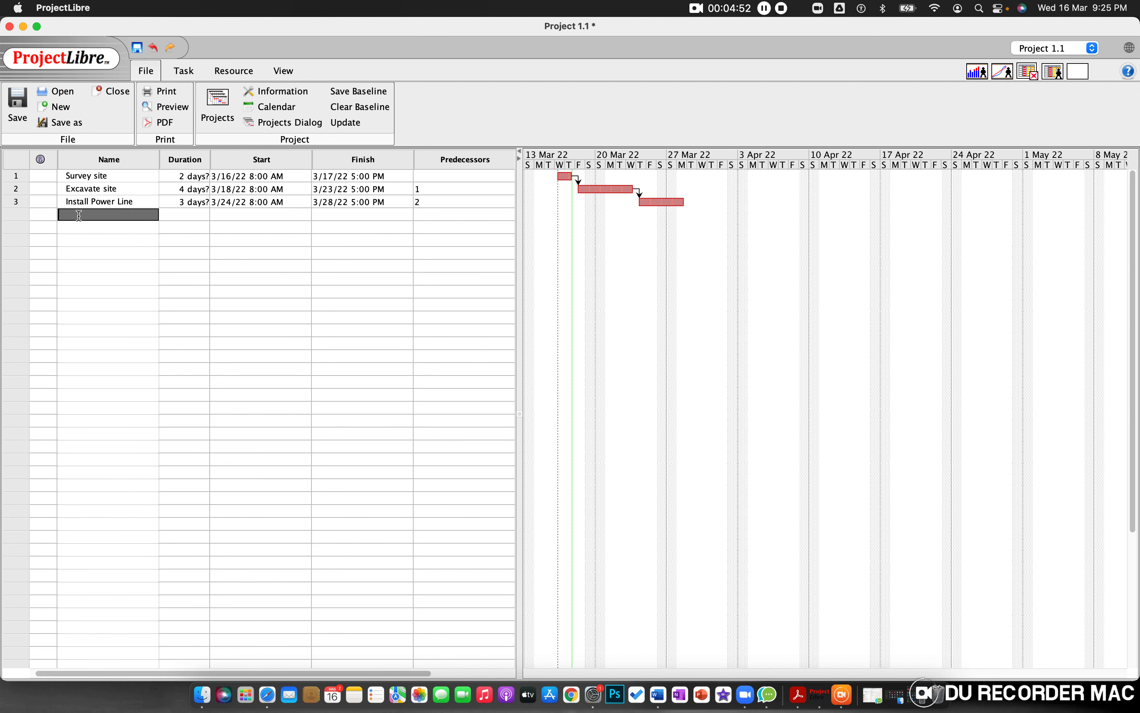
{"action": "key", "text": "ctrl+Right"}
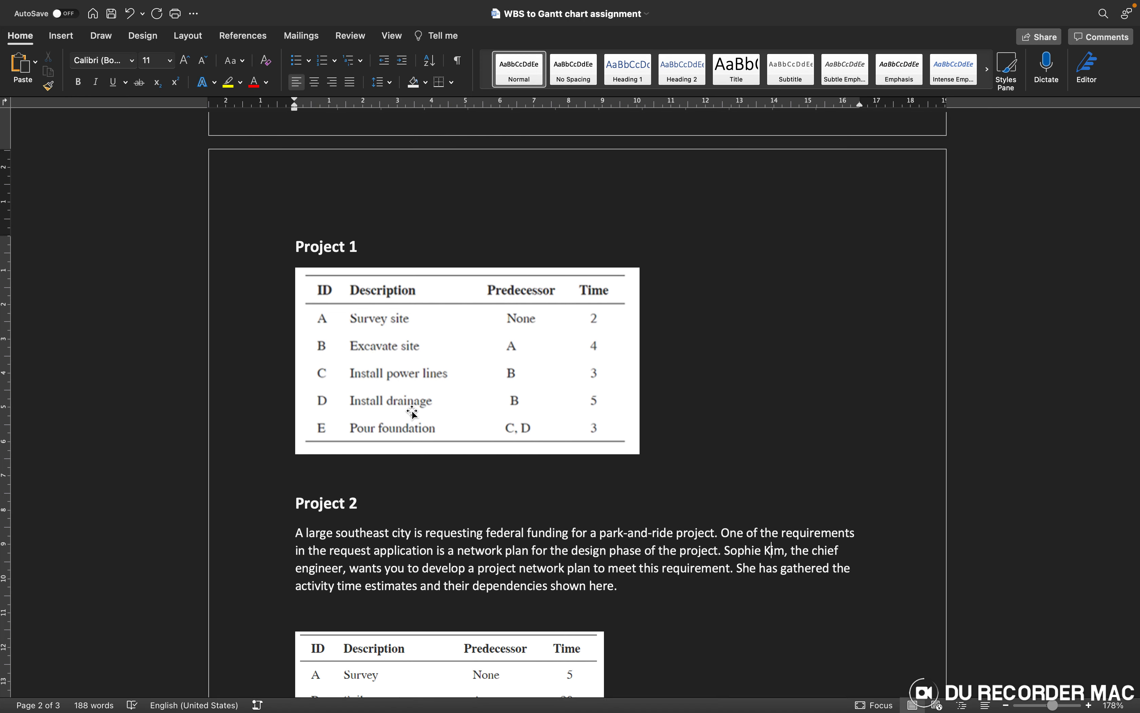
{"action": "key", "text": "ctrl+Left"}
{"action": "type", "text": "Install"}
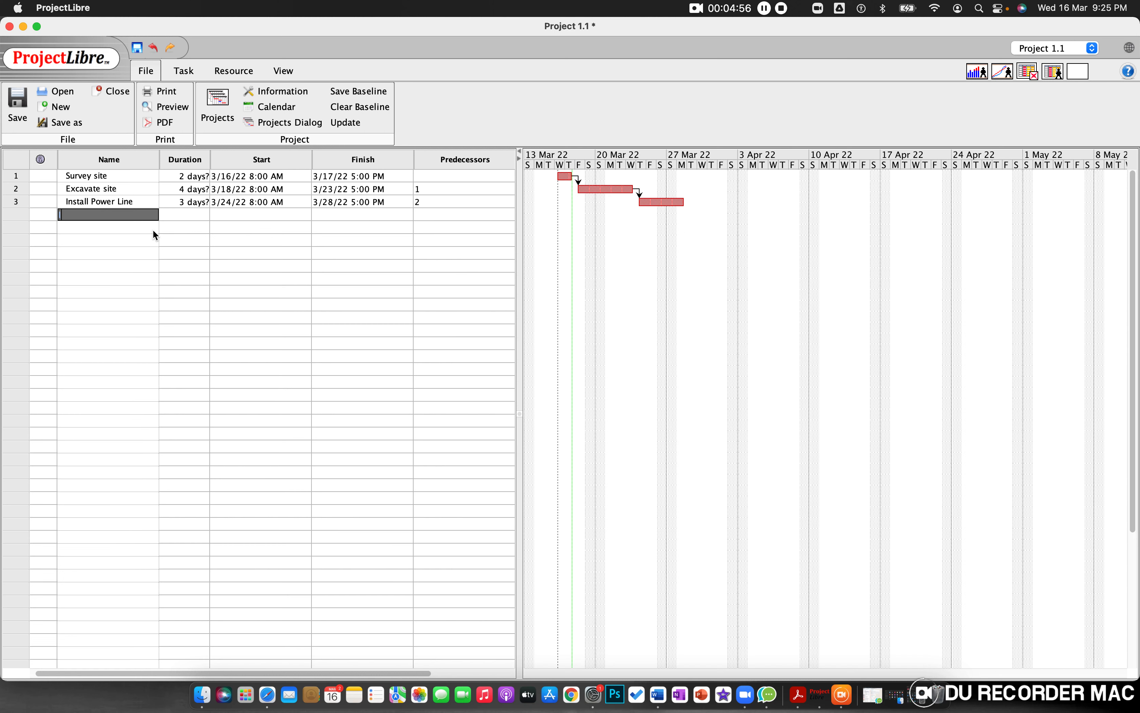
{"action": "type", "text": " Drainage"}
Step: Check the Install drainage time in the Word assignment and set that task's duration to 5 days in ProjectLibre
{"action": "key", "text": "ctrl+Right"}
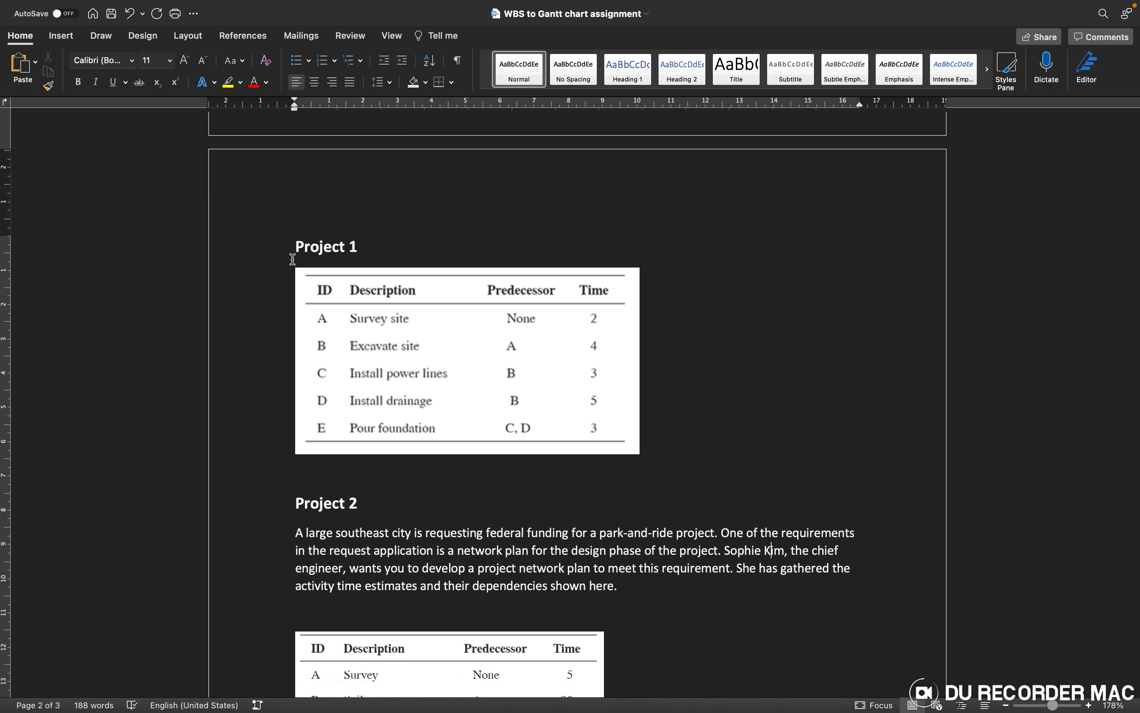
{"action": "key", "text": "ctrl+Left"}
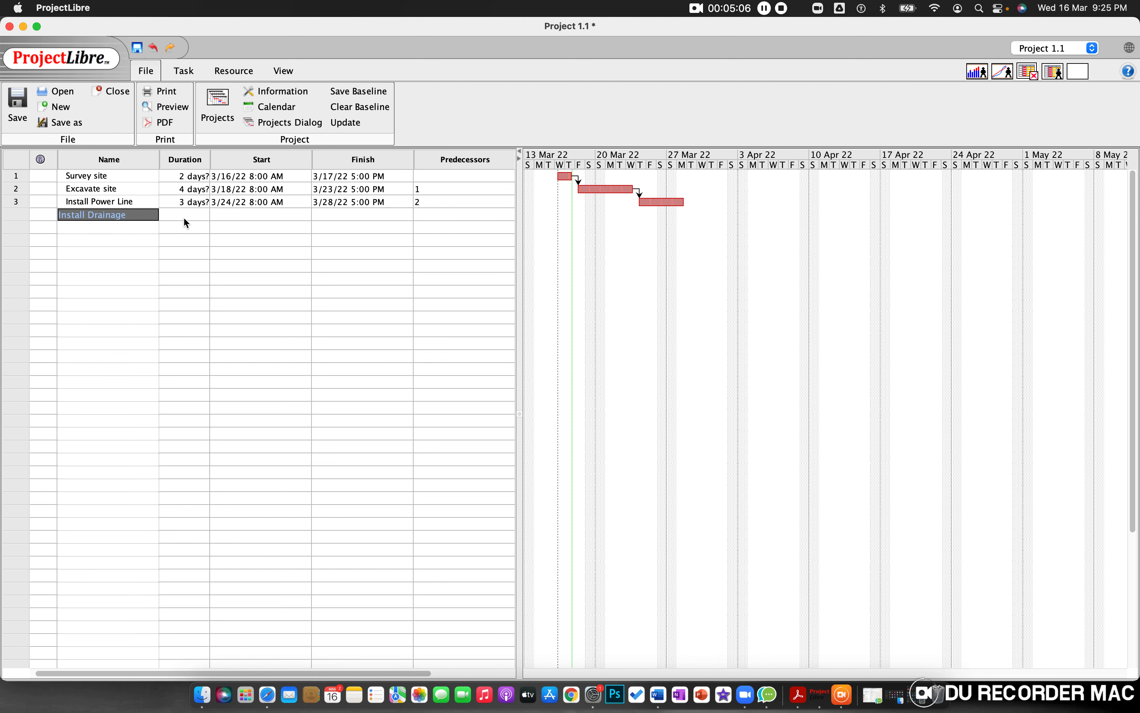
{"action": "left_click", "coordinate": [184, 219]}
{"action": "left_click", "coordinate": [188, 216]}
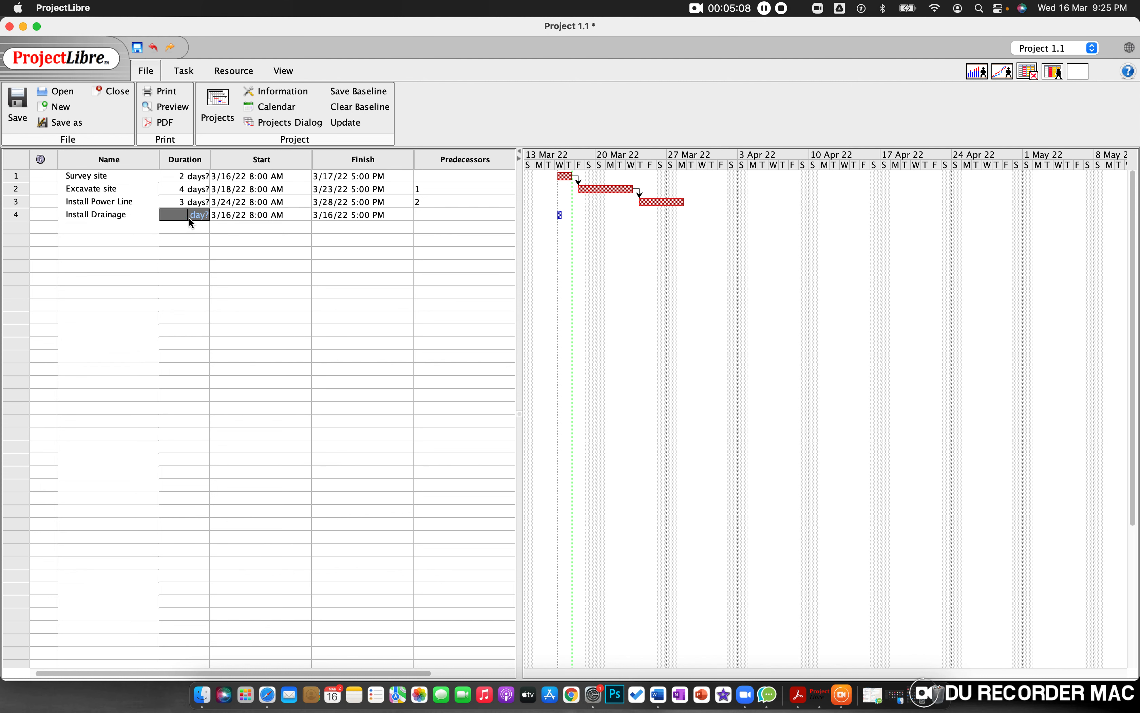
{"action": "type", "text": "5"}
{"action": "left_click_drag", "start_coordinate": [189, 216], "coordinate": [262, 230]}
Step: Look up the Install drainage predecessor in the Word assignment and enter 2 as that task's predecessor in ProjectLibre
{"action": "key", "text": "ctrl+Right"}
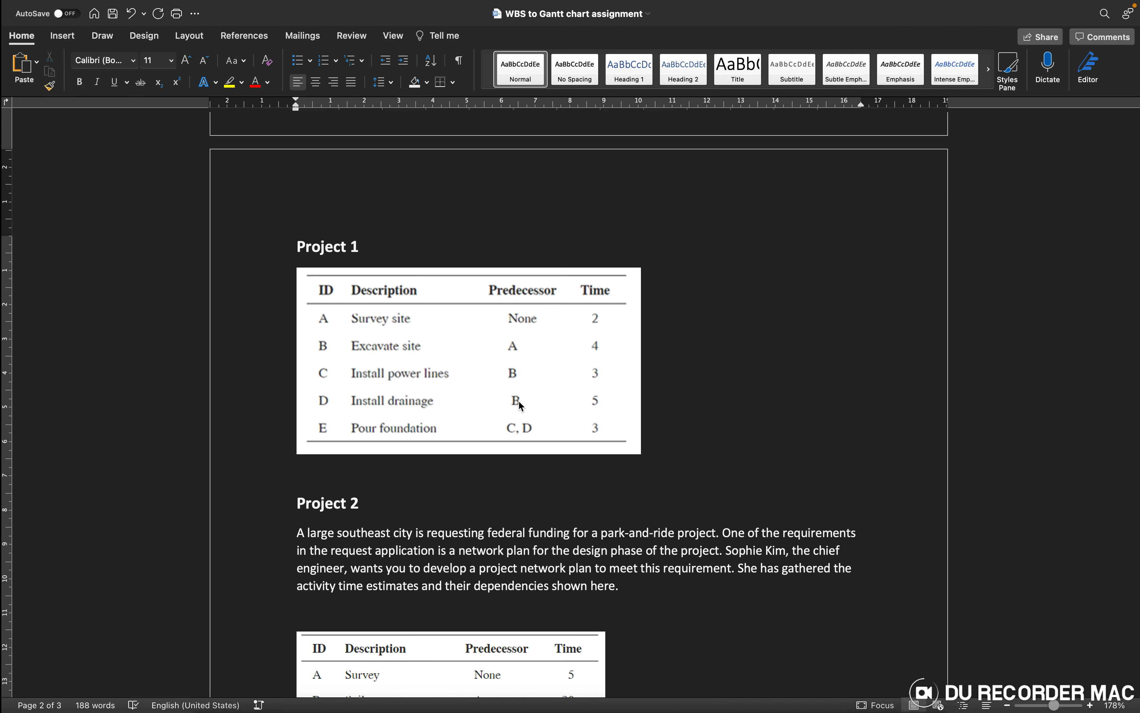
{"action": "key", "text": "ctrl+Left"}
{"action": "double_click", "coordinate": [457, 214]}
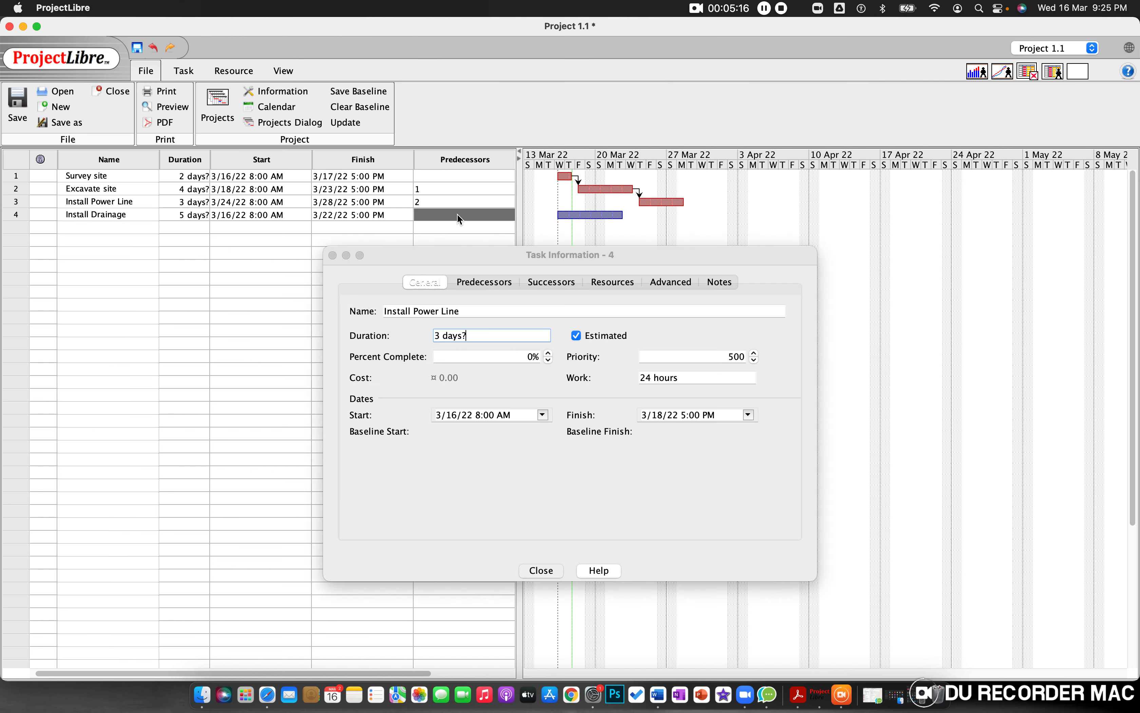
{"action": "left_click", "coordinate": [542, 572]}
{"action": "type", "text": "2"}
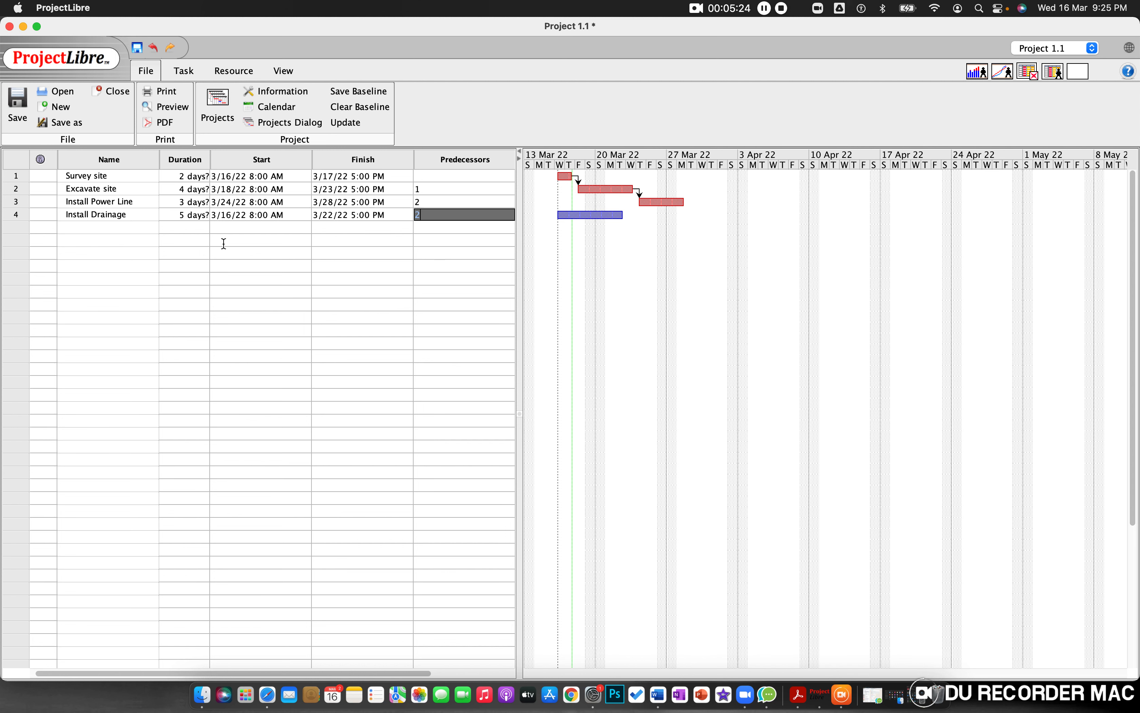
{"action": "left_click", "coordinate": [117, 237]}
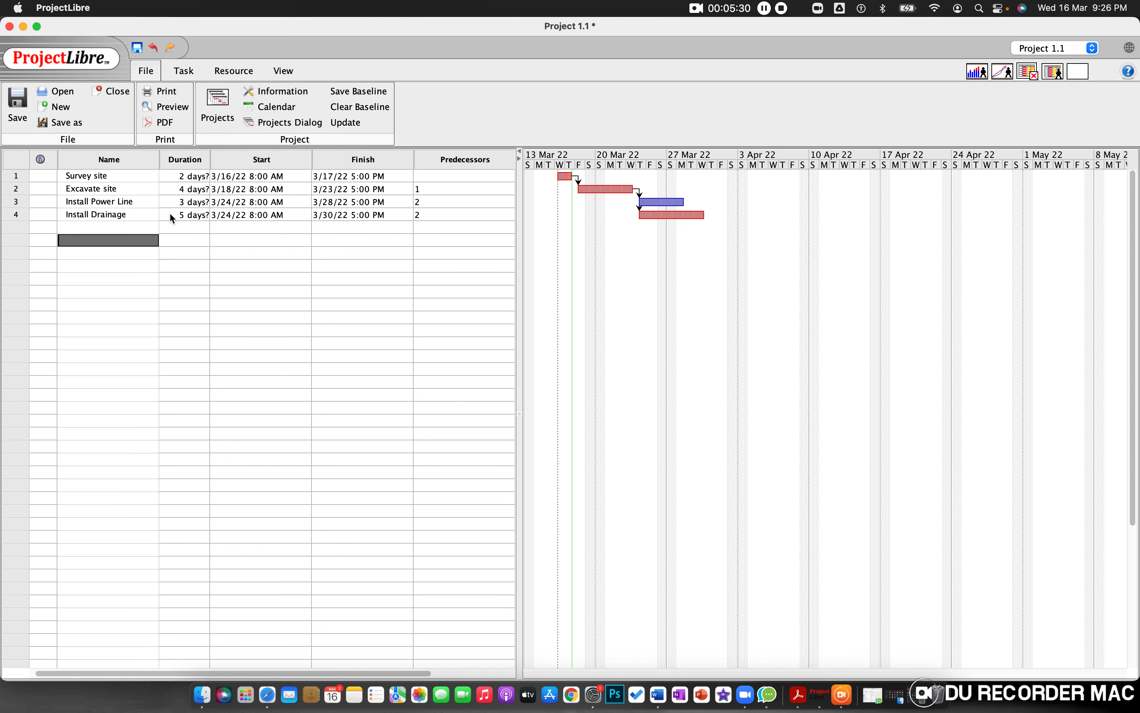
Step: Add a fifth task named Pour Foundation below Install Drainage in ProjectLibre, consulting the Word assignment for its description
{"action": "left_click", "coordinate": [144, 230]}
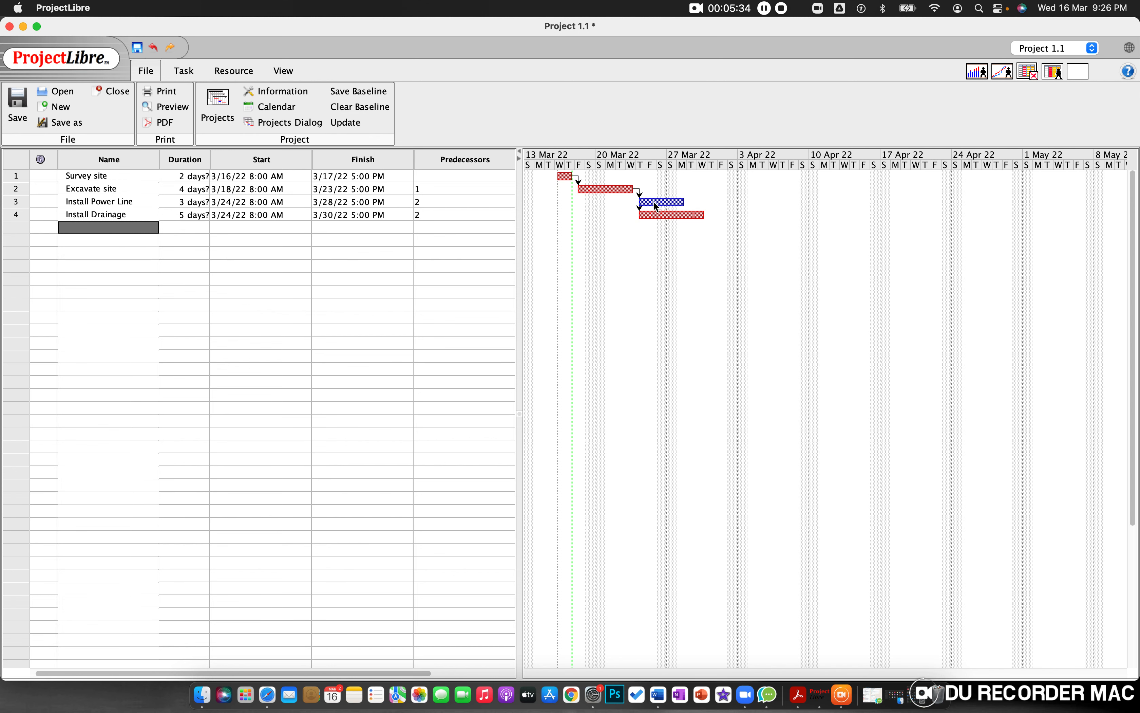
{"action": "key", "text": "ctrl+Right"}
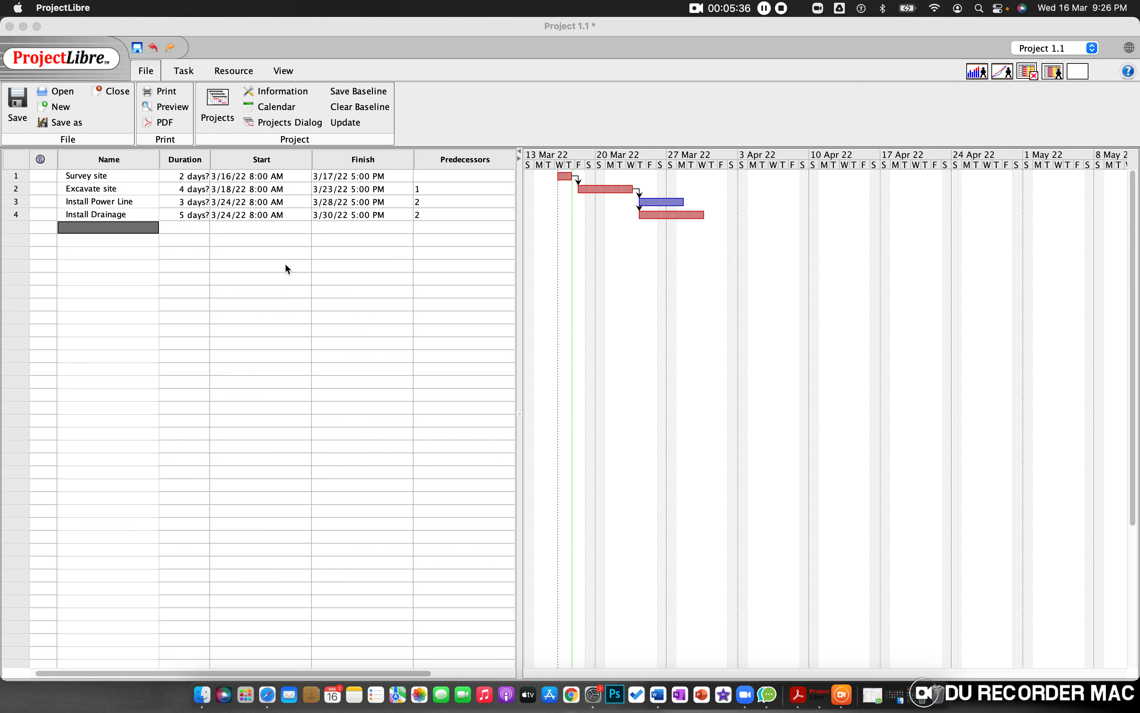
{"action": "key", "text": "ctrl+Left"}
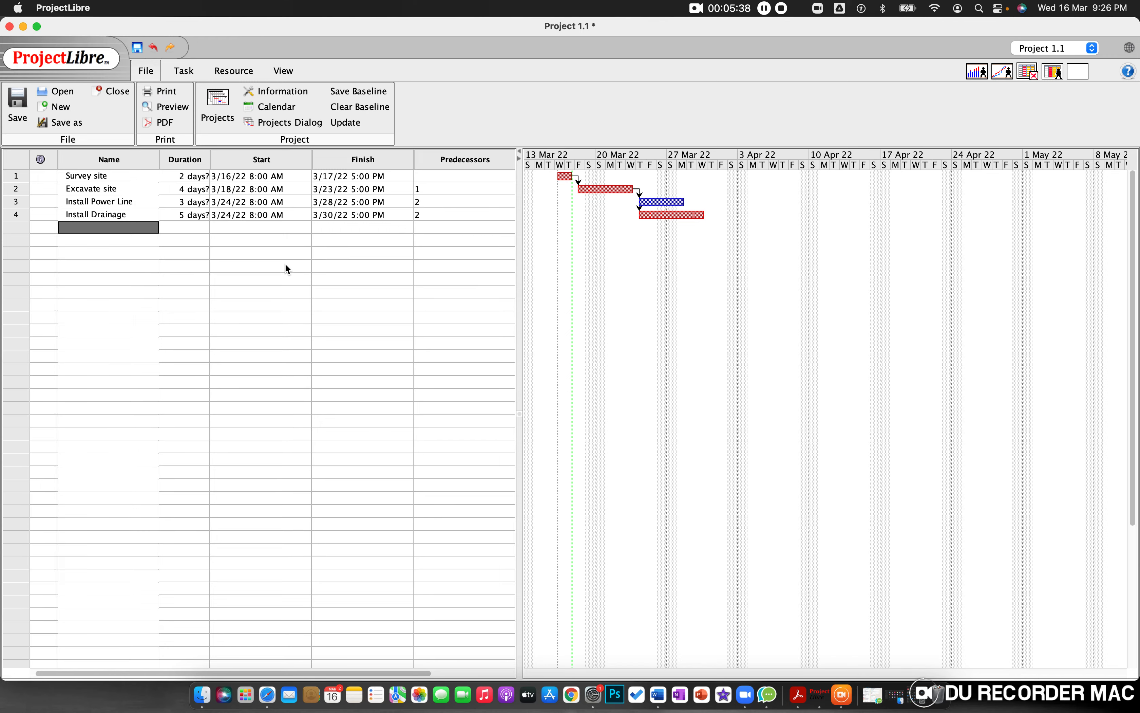
{"action": "key", "text": "ctrl+Right"}
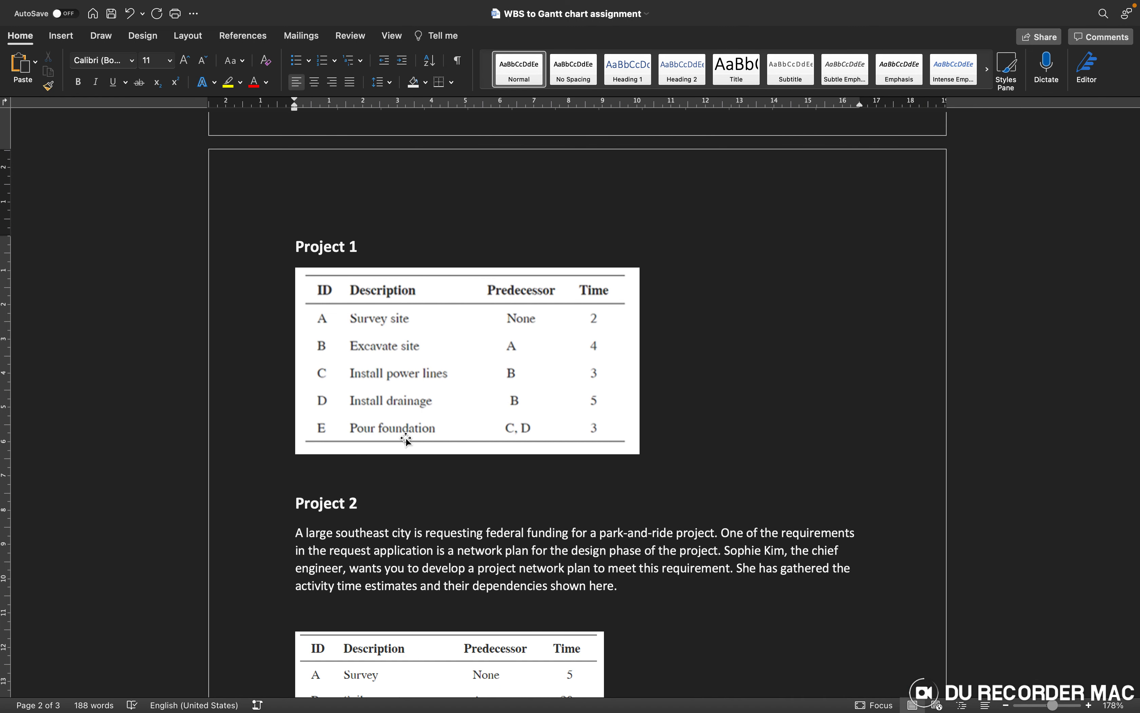
{"action": "key", "text": "ctrl+Left"}
{"action": "type", "text": "Po"}
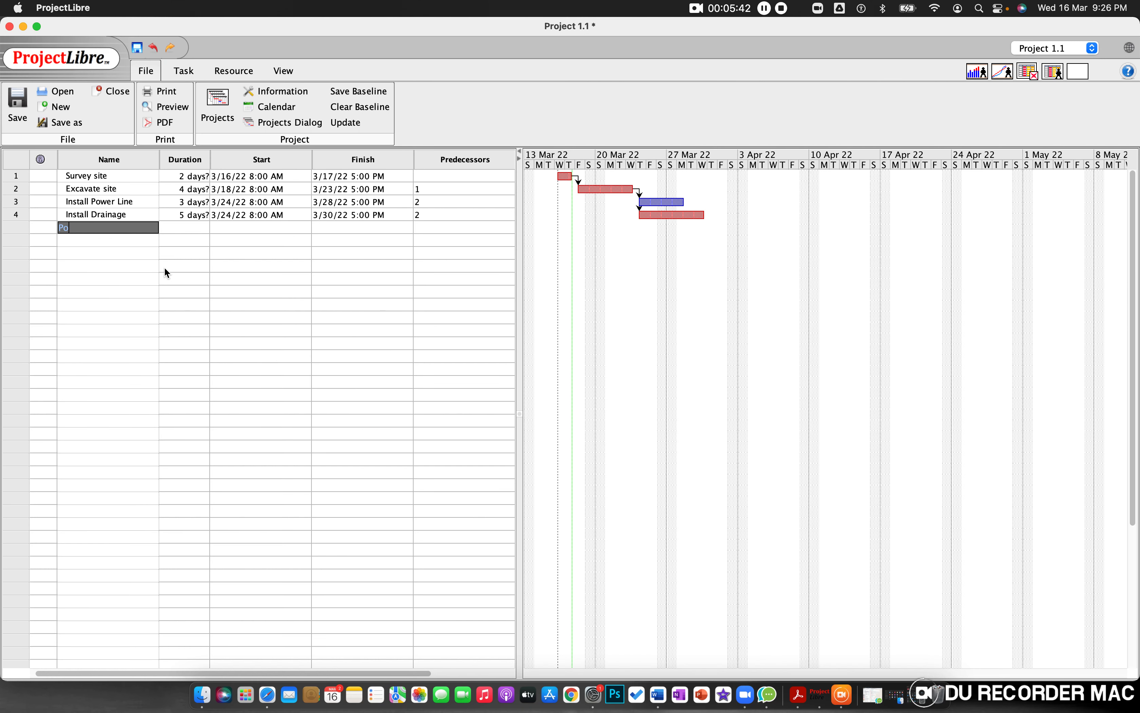
{"action": "type", "text": "ur Foundation"}
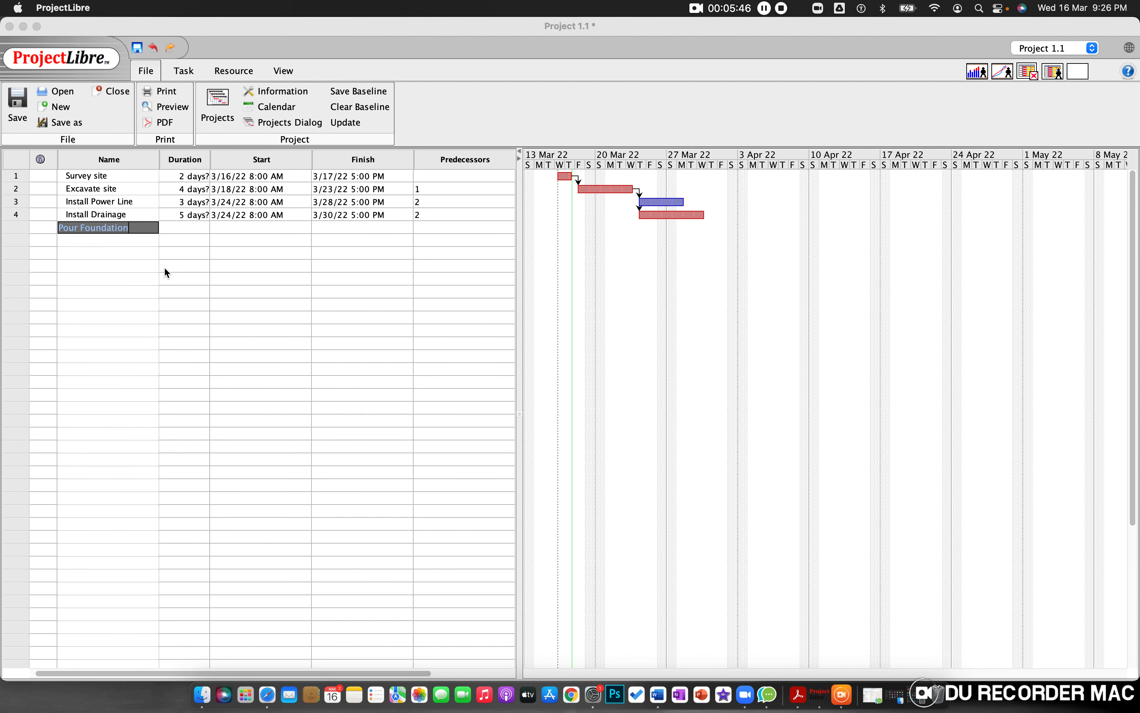
Step: Check the Pour foundation time in the Word assignment and set that task's duration to 3 days in ProjectLibre
{"action": "key", "text": "ctrl+Right"}
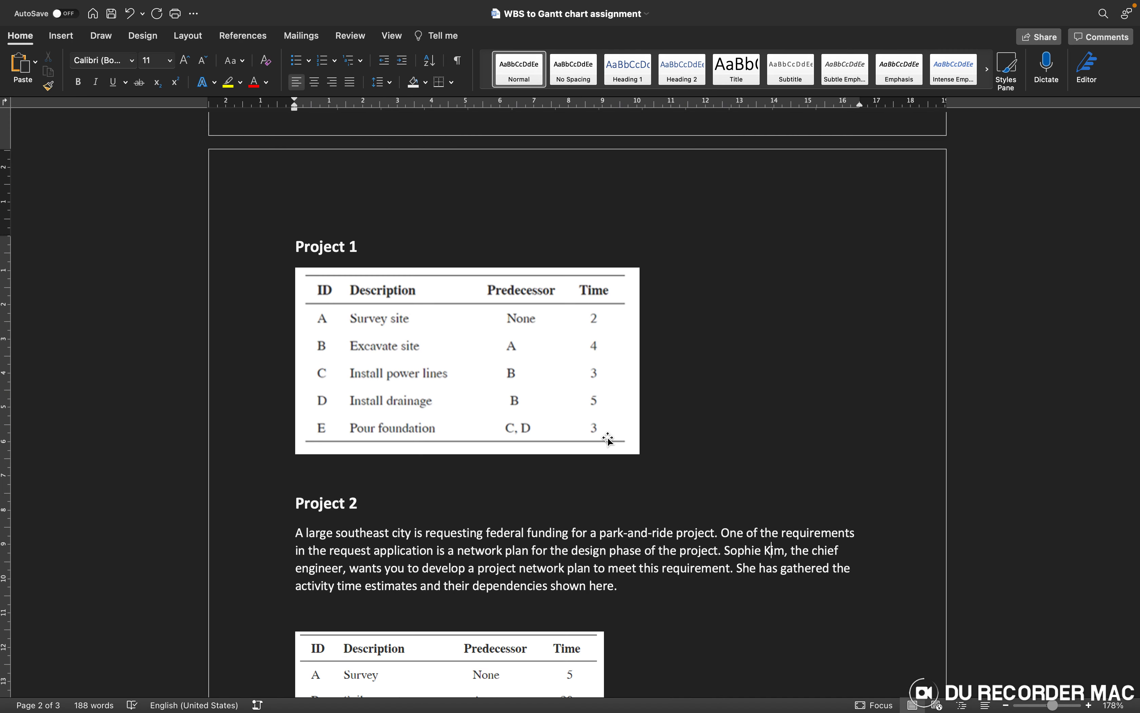
{"action": "key", "text": "ctrl+Left"}
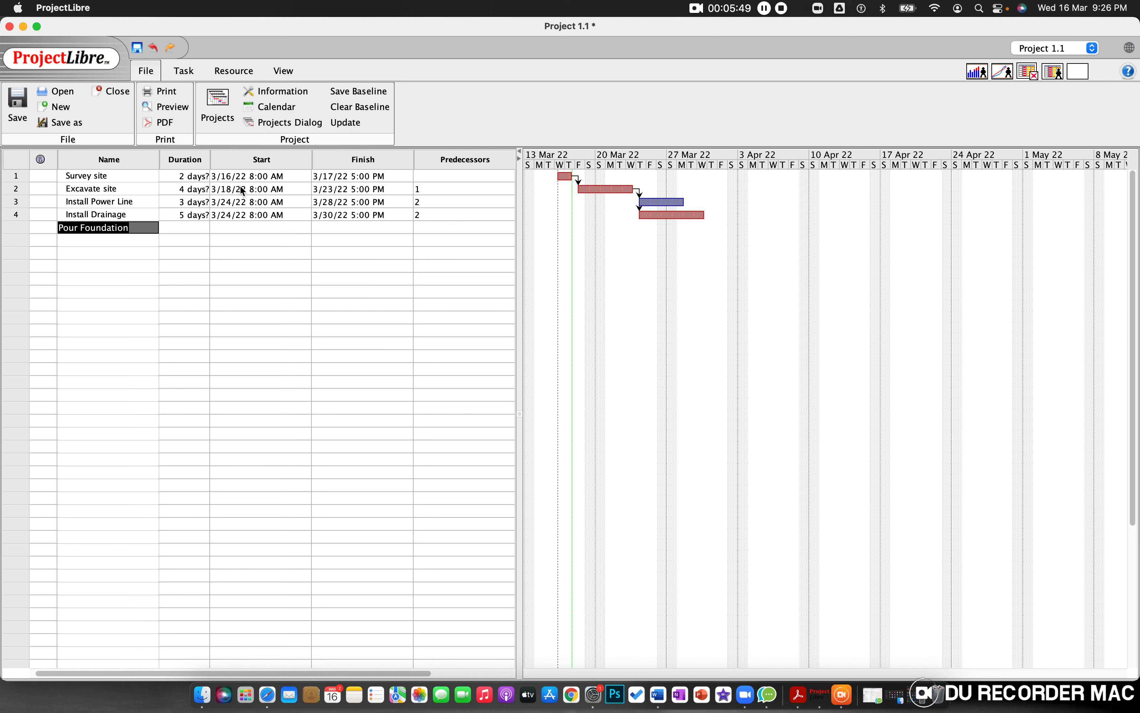
{"action": "left_click", "coordinate": [188, 229]}
{"action": "double_click", "coordinate": [186, 228]}
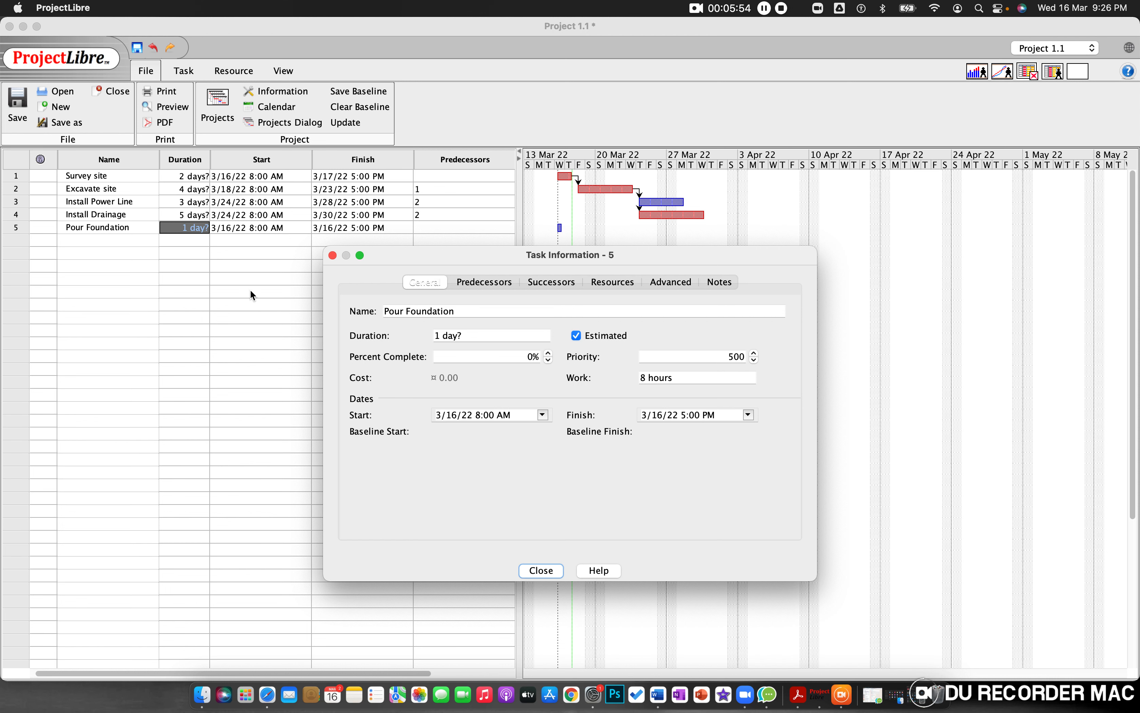
{"action": "left_click", "coordinate": [438, 336]}
{"action": "double_click", "coordinate": [436, 335]}
{"action": "type", "text": "3"}
{"action": "left_click", "coordinate": [533, 570]}
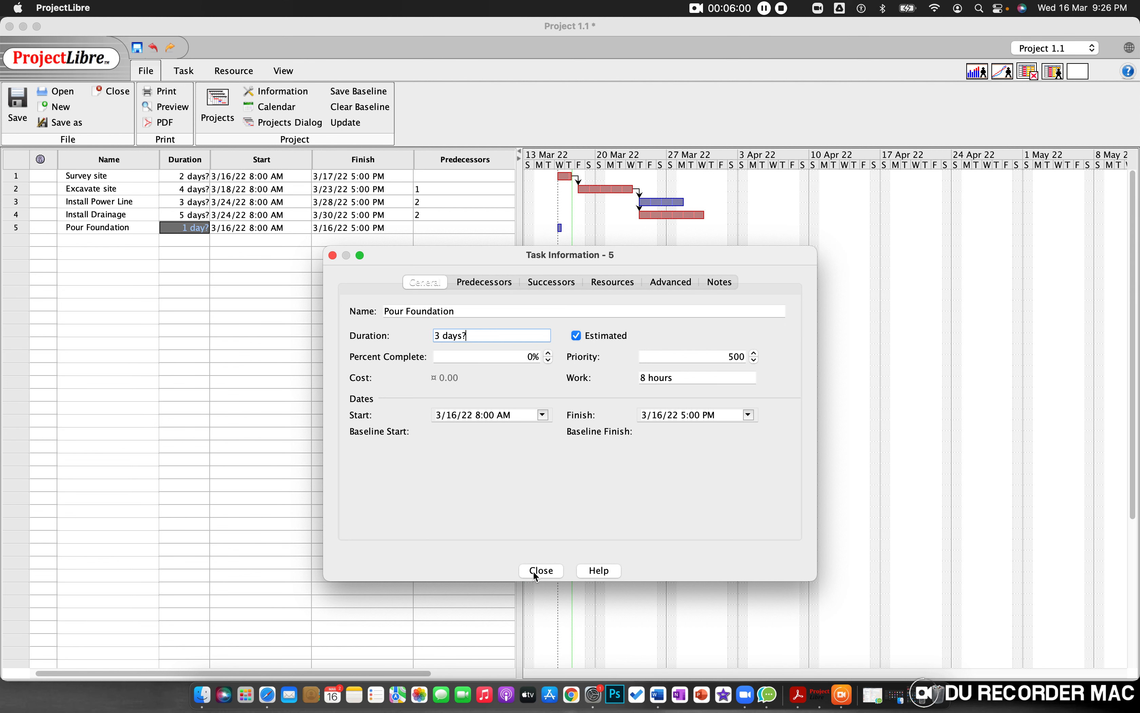
{"action": "left_click", "coordinate": [287, 341]}
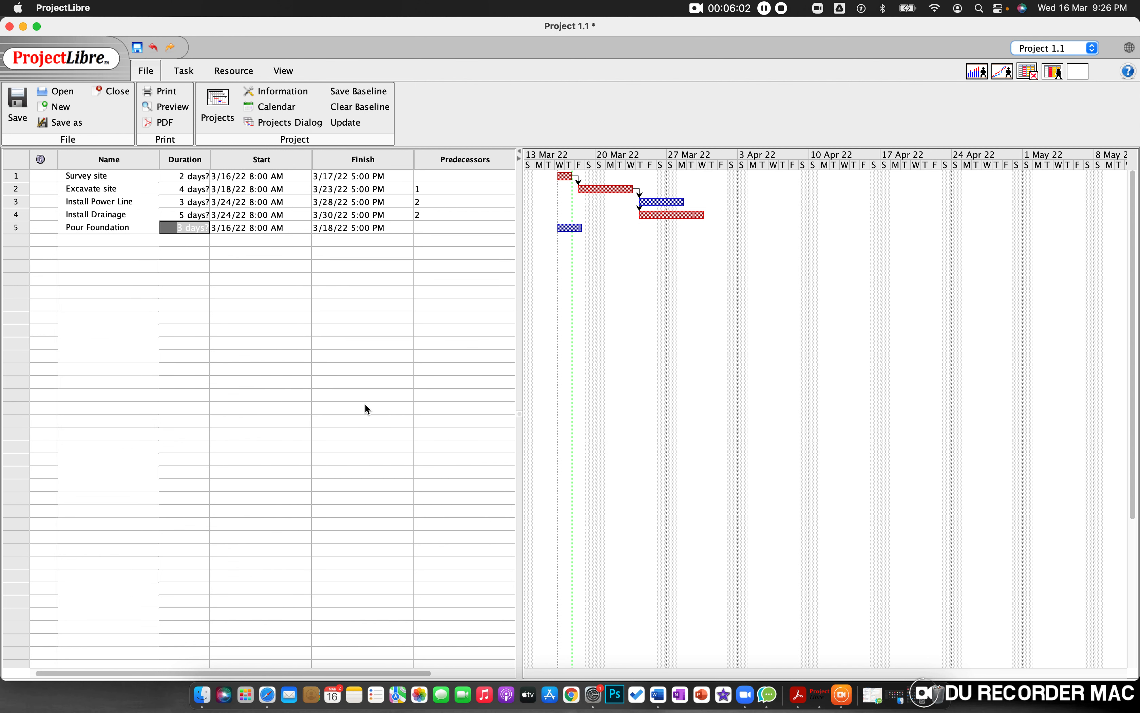
{"action": "left_click", "coordinate": [200, 289]}
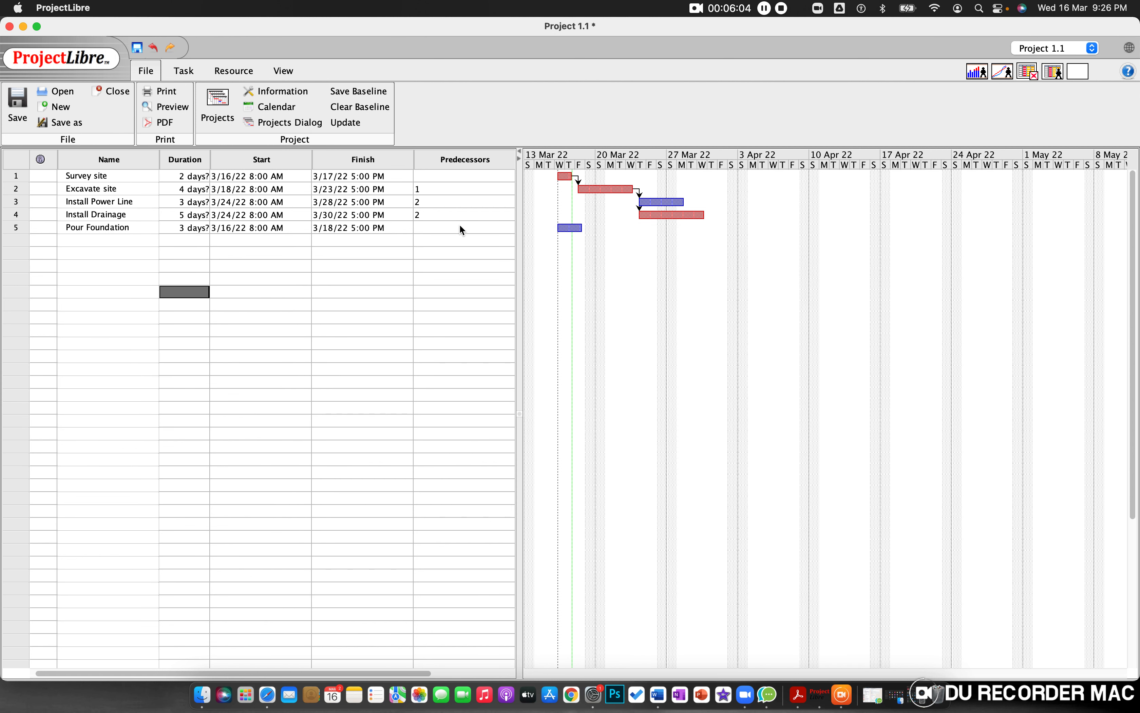
Step: Look up the Pour foundation predecessors in the Word assignment and enter 3 and 4 as that task's predecessors in ProjectLibre
{"action": "left_click", "coordinate": [441, 226]}
{"action": "key", "text": "ctrl+Right"}
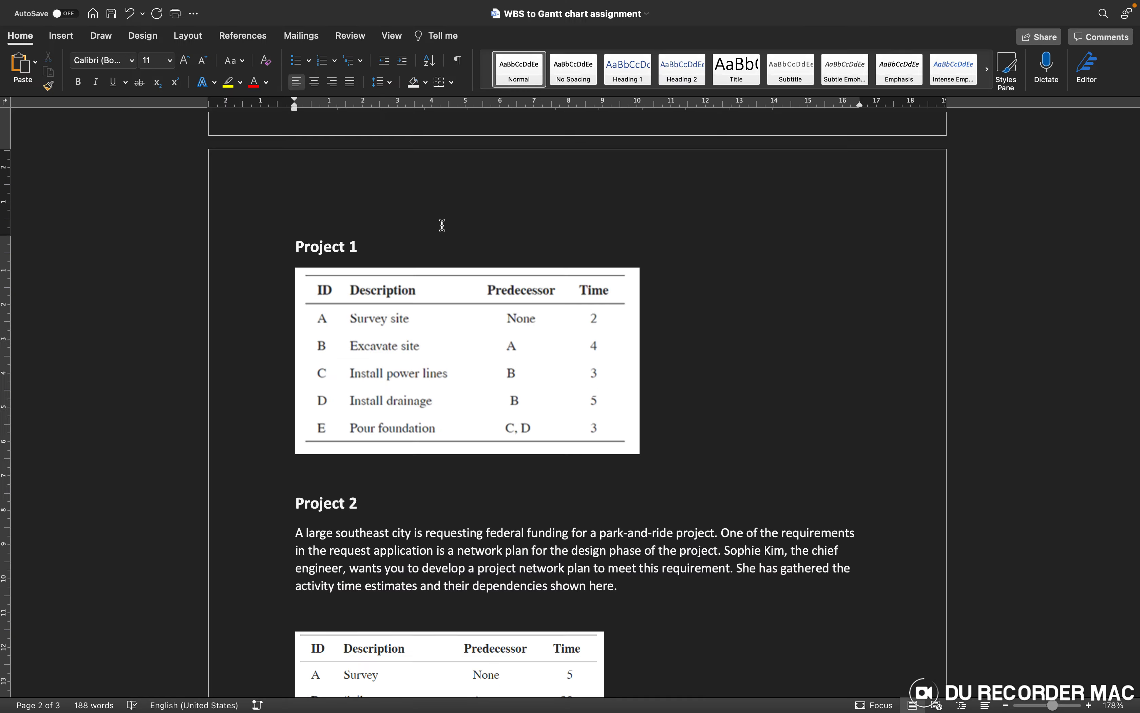
{"action": "key", "text": "ctrl+Left"}
{"action": "key", "text": "ctrl+Right"}
{"action": "key", "text": "ctrl+Left"}
{"action": "type", "text": "3,"}
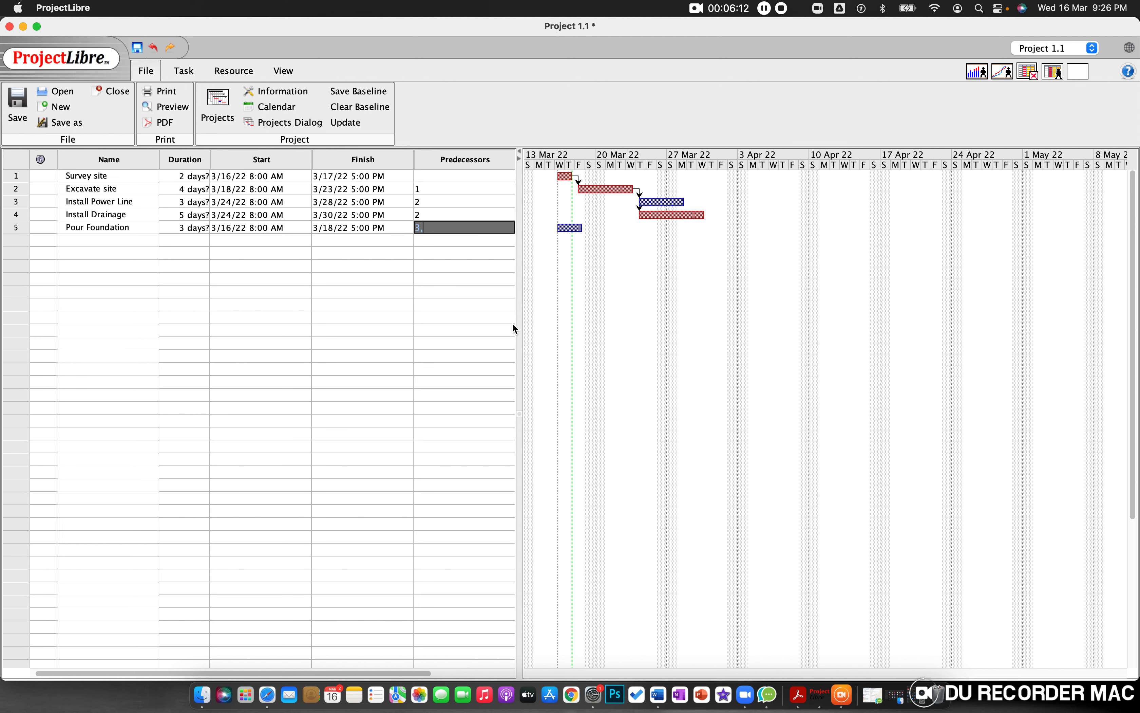
{"action": "type", "text": "4"}
{"action": "key", "text": "super+Tab"}
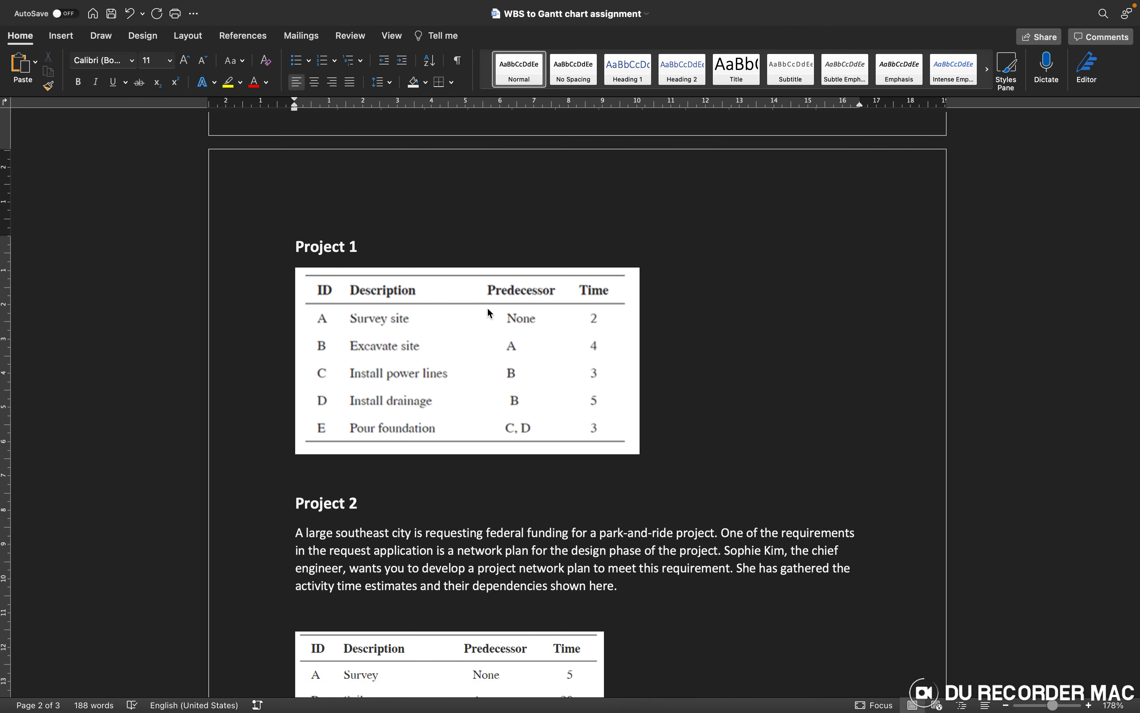
{"action": "key", "text": "super+Tab"}
{"action": "left_click", "coordinate": [443, 268]}
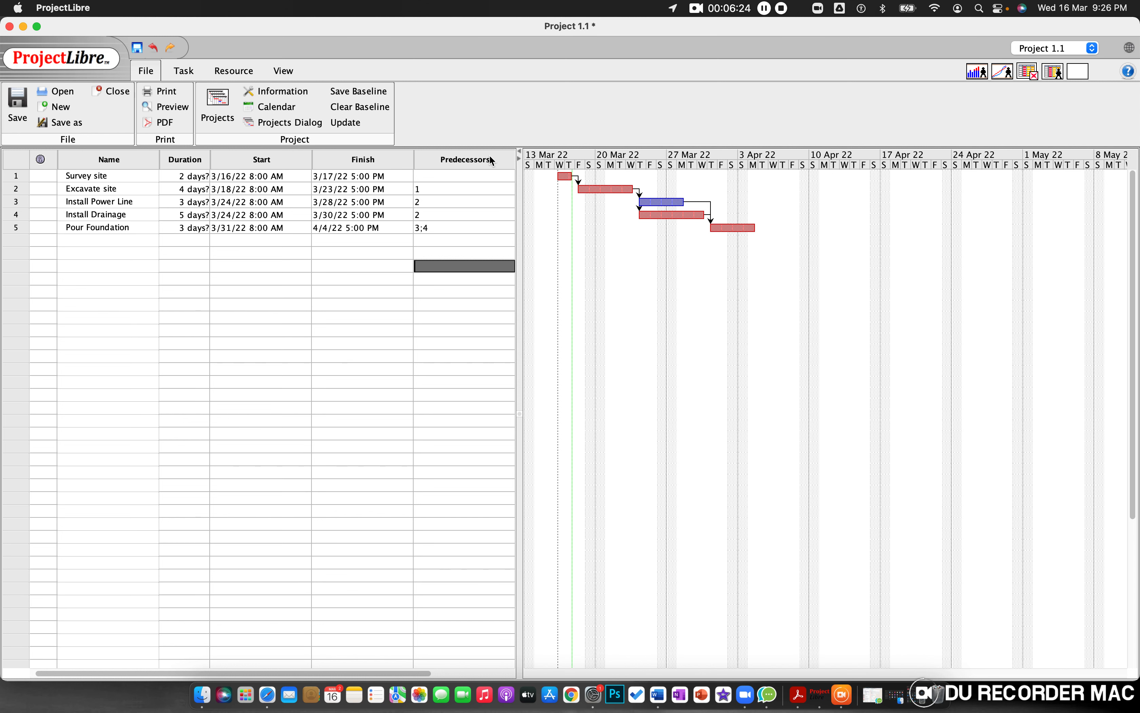
{"action": "left_click", "coordinate": [436, 354]}
{"action": "key", "text": "super+Tab"}
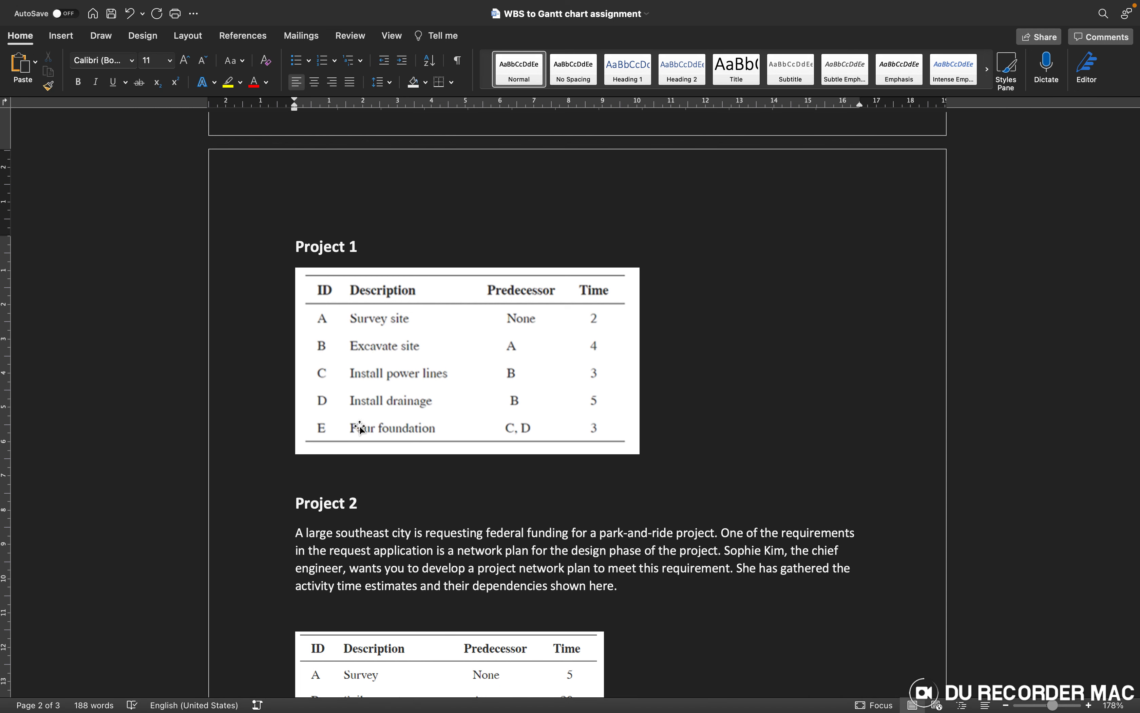
{"action": "key", "text": "super+Tab"}
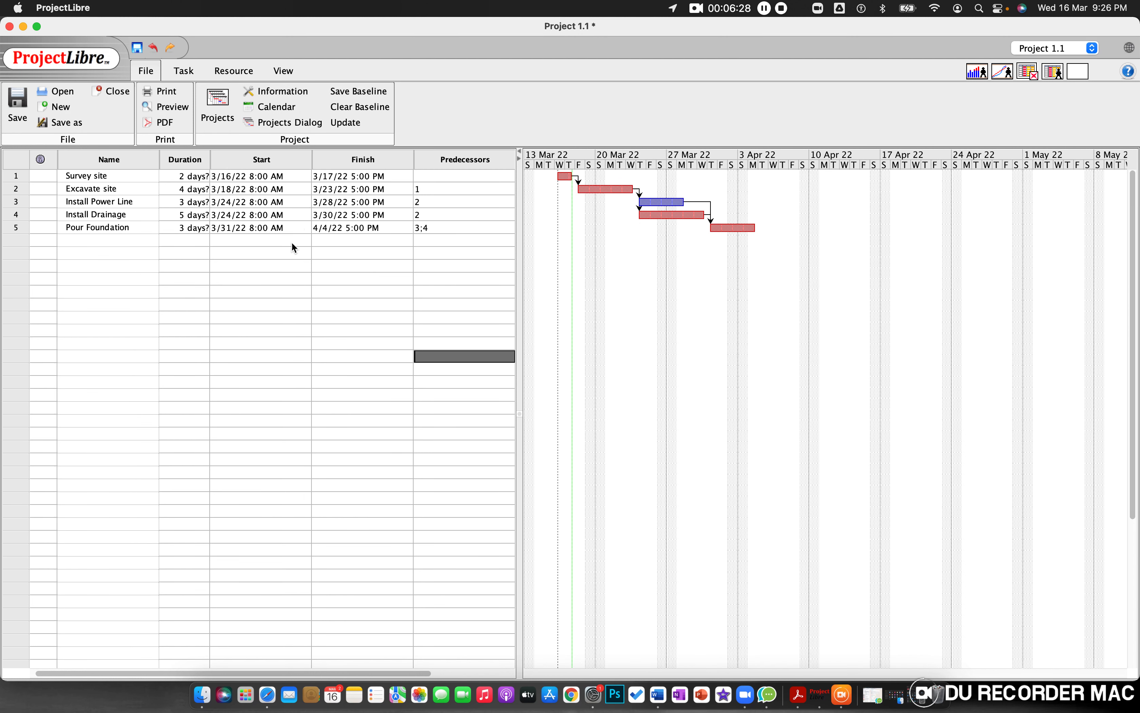
Step: Save the project as Project 1.1.pod in the user's home folder
{"action": "double_click", "coordinate": [227, 366]}
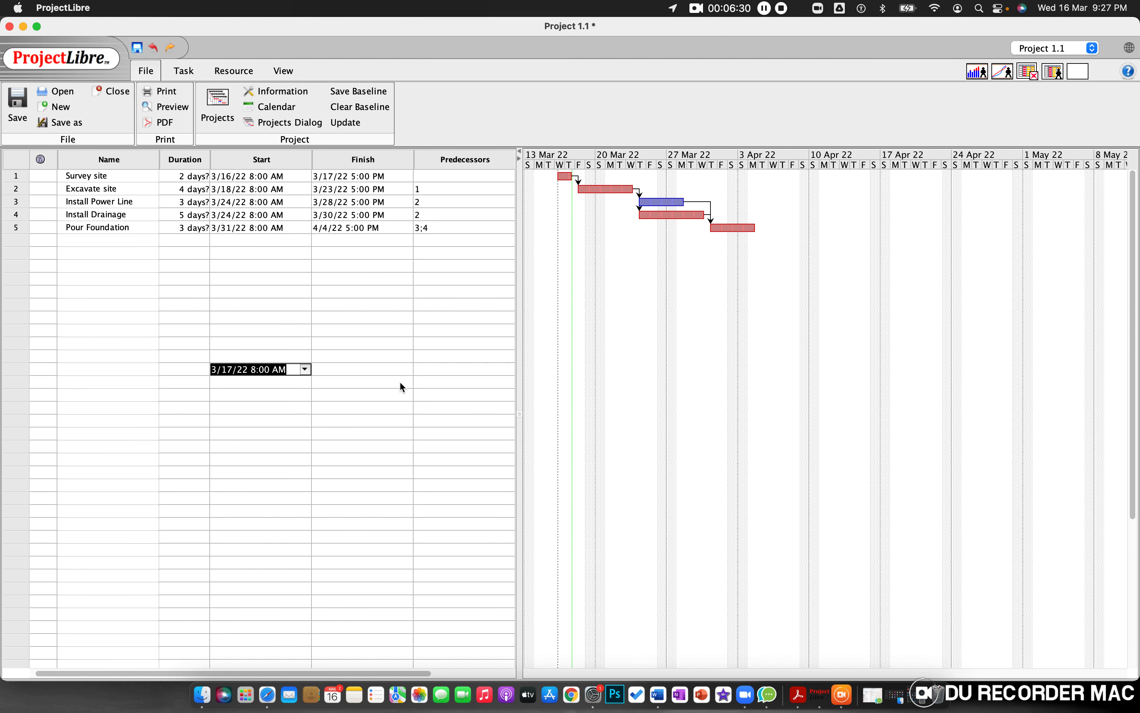
{"action": "left_click", "coordinate": [306, 438]}
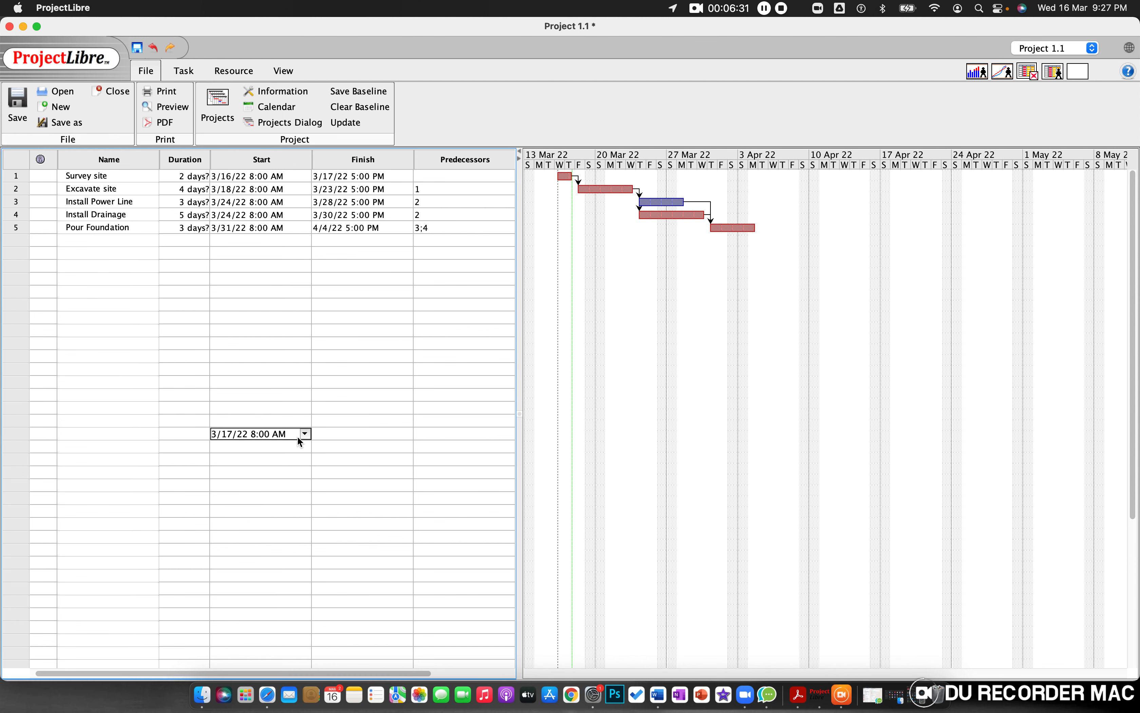
{"action": "left_click", "coordinate": [137, 47]}
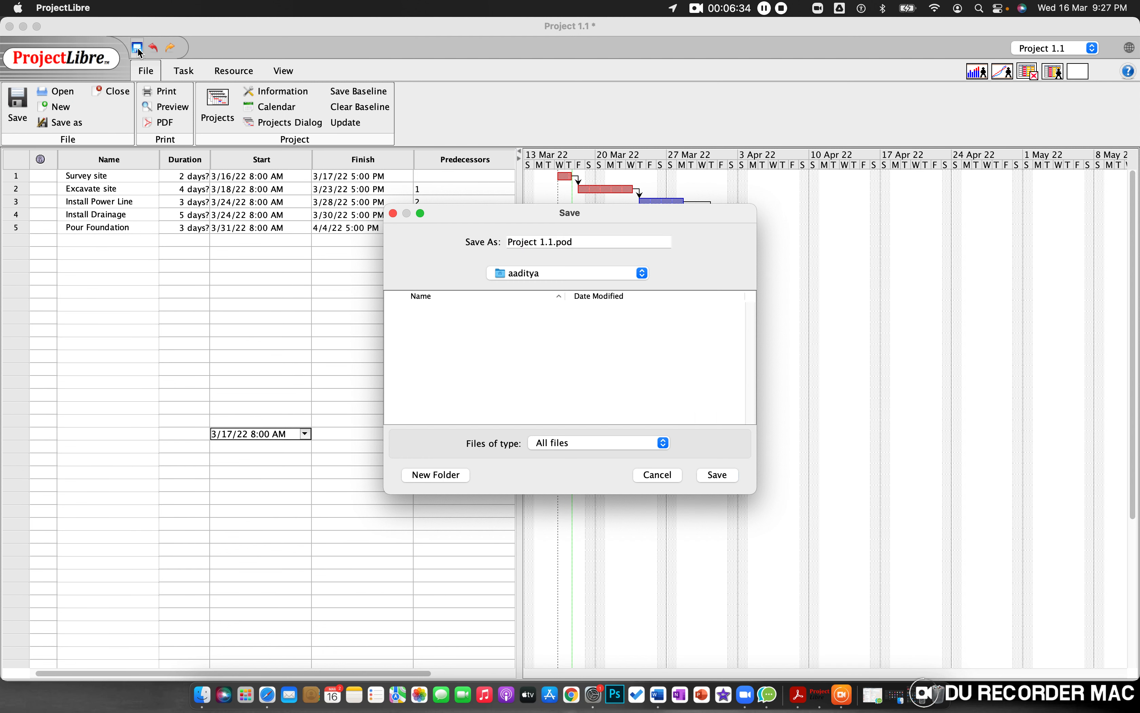
{"action": "left_click", "coordinate": [552, 246]}
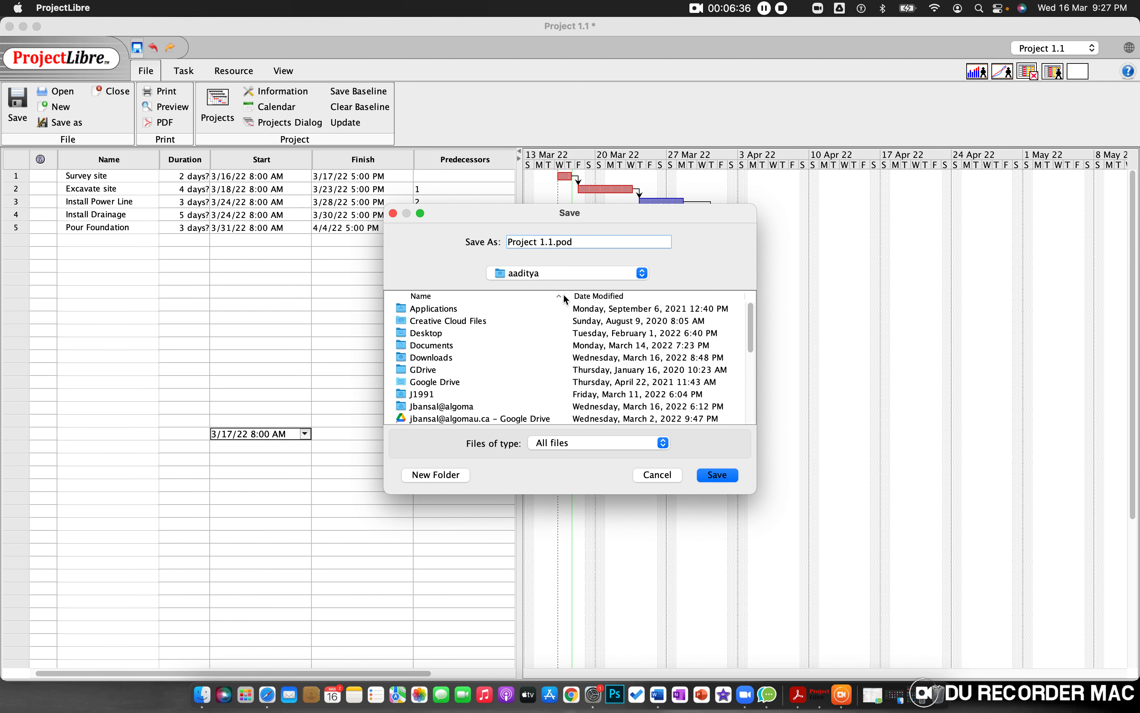
{"action": "left_click", "coordinate": [728, 477]}
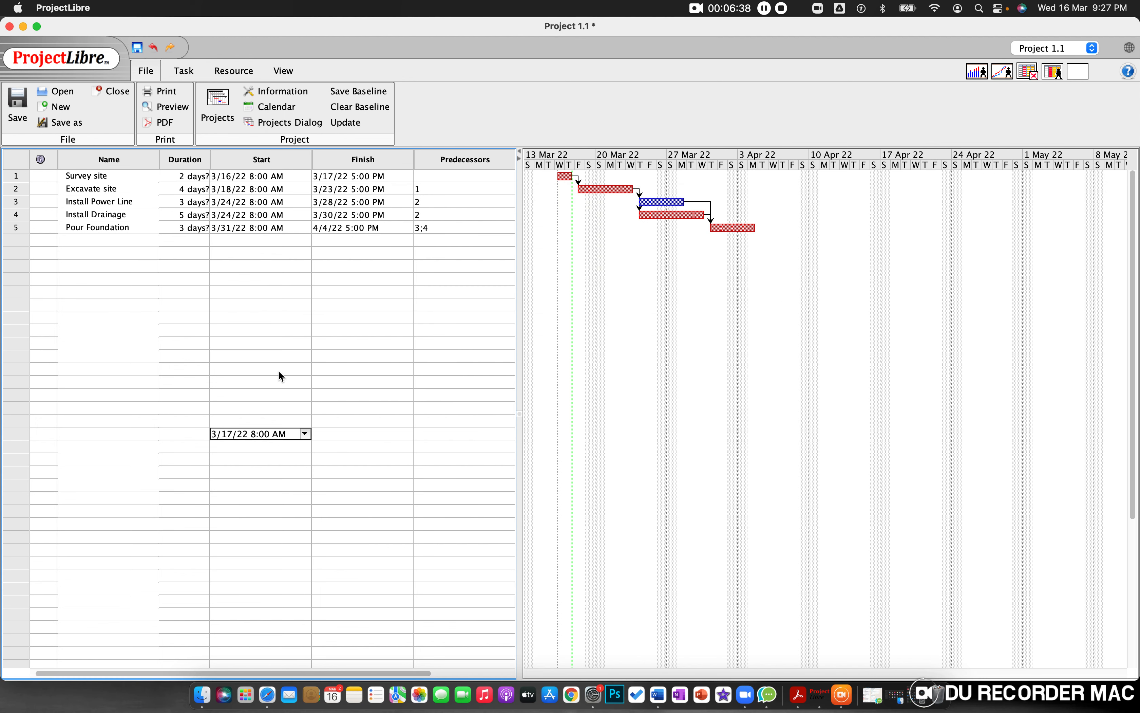
{"action": "left_click", "coordinate": [242, 446]}
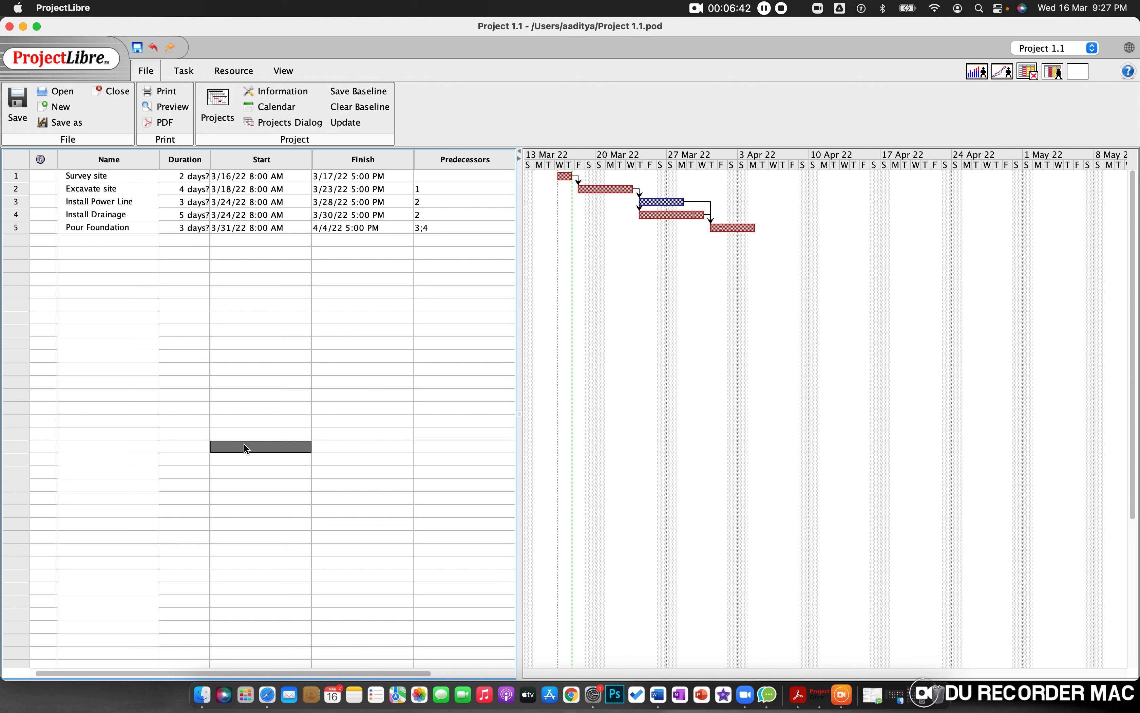
{"action": "left_click", "coordinate": [270, 411]}
{"action": "left_click", "coordinate": [267, 410]}
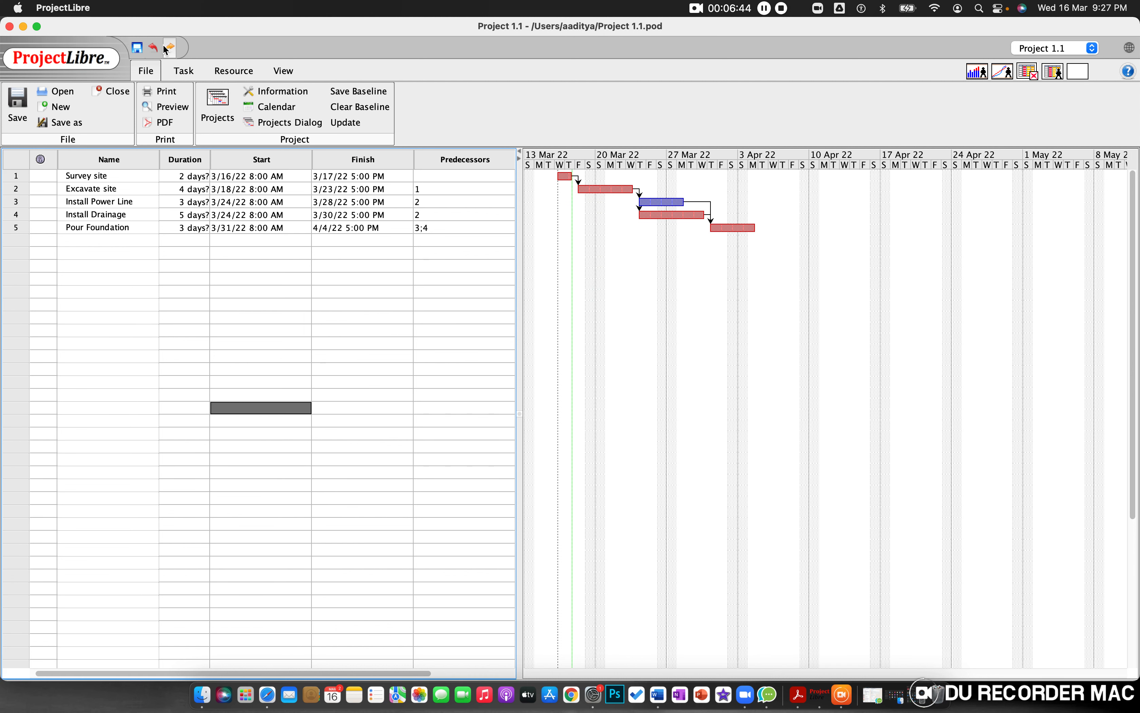
{"action": "left_click", "coordinate": [226, 74]}
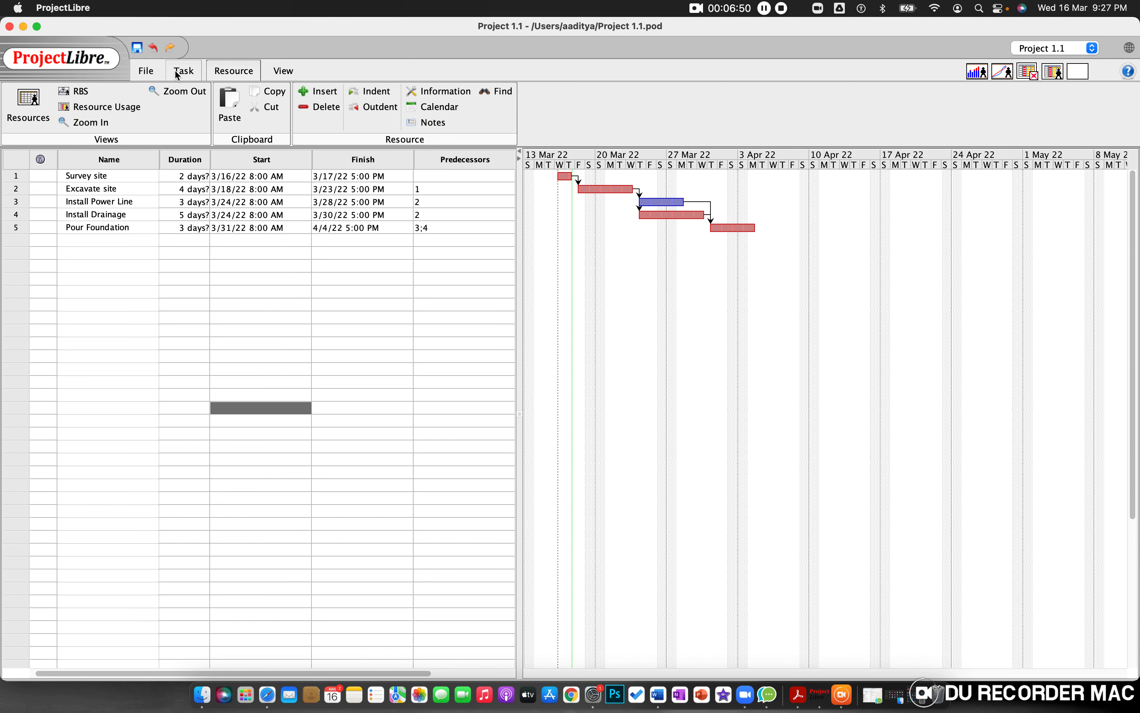
{"action": "left_click", "coordinate": [146, 71]}
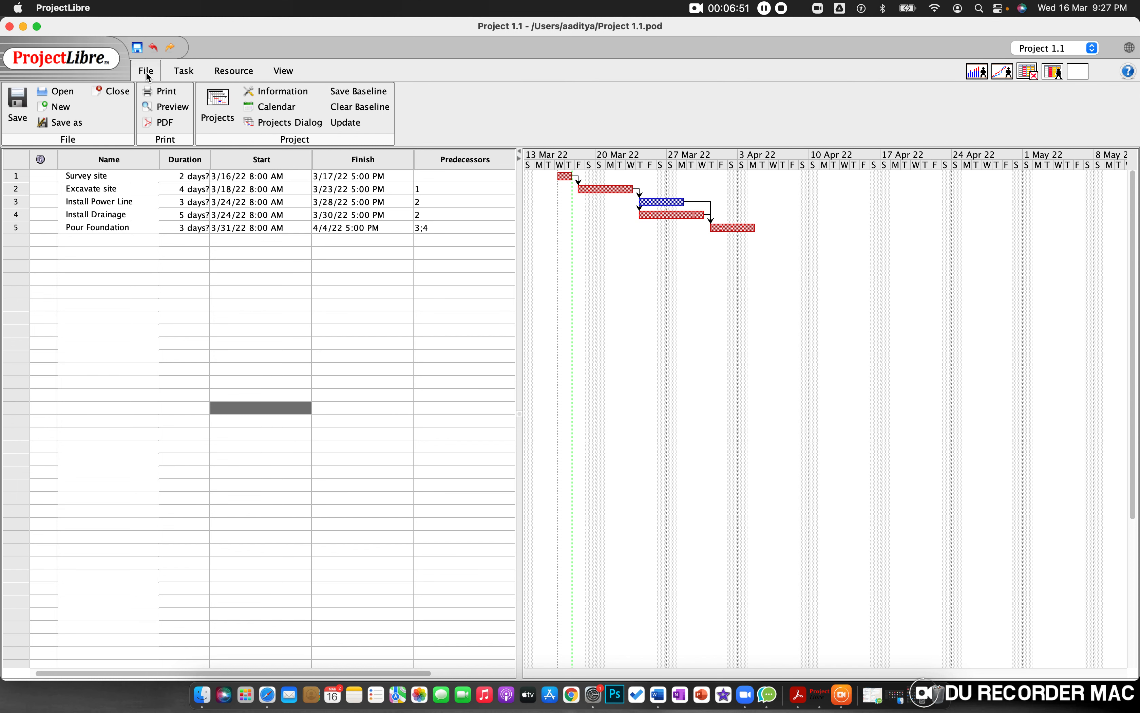
Step: Display the project's network diagram and capture a full-screen screenshot of it
{"action": "left_click", "coordinate": [179, 73]}
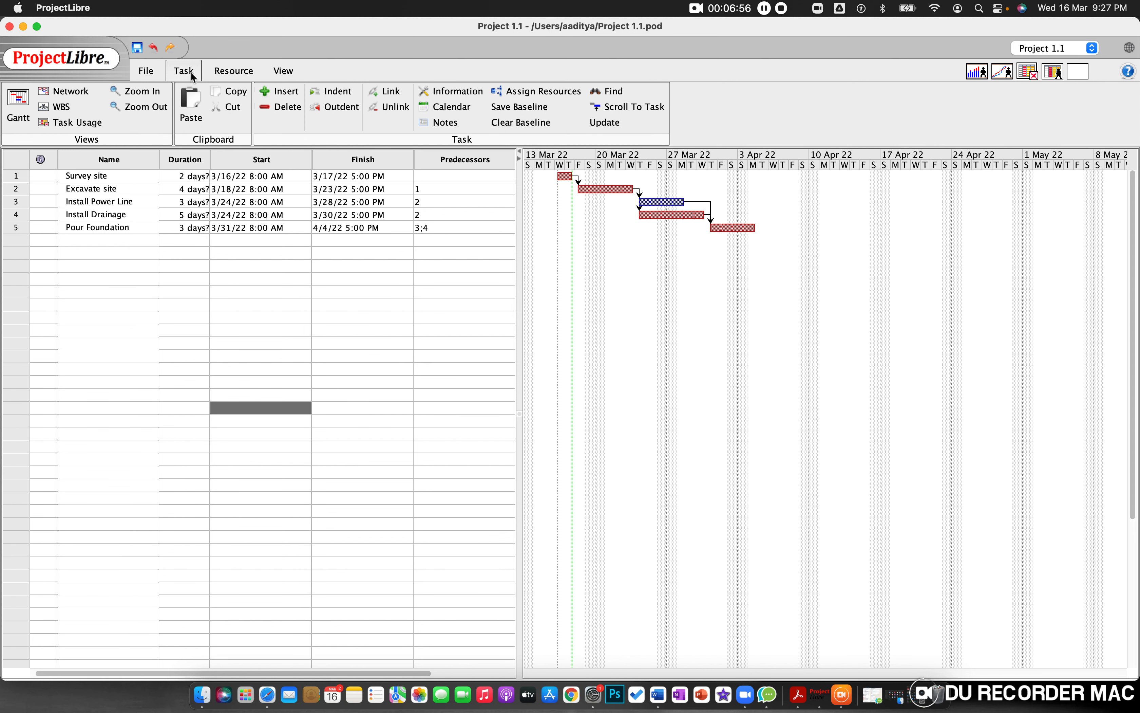
{"action": "left_click", "coordinate": [70, 94]}
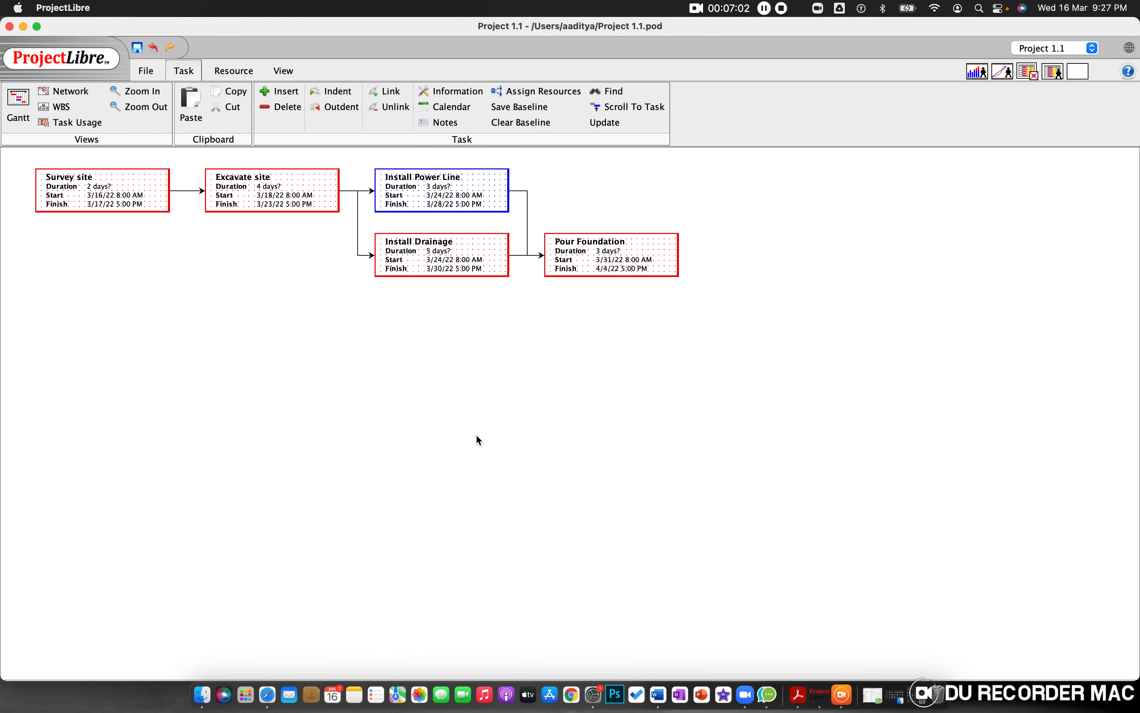
{"action": "key", "text": "super+shift+3"}
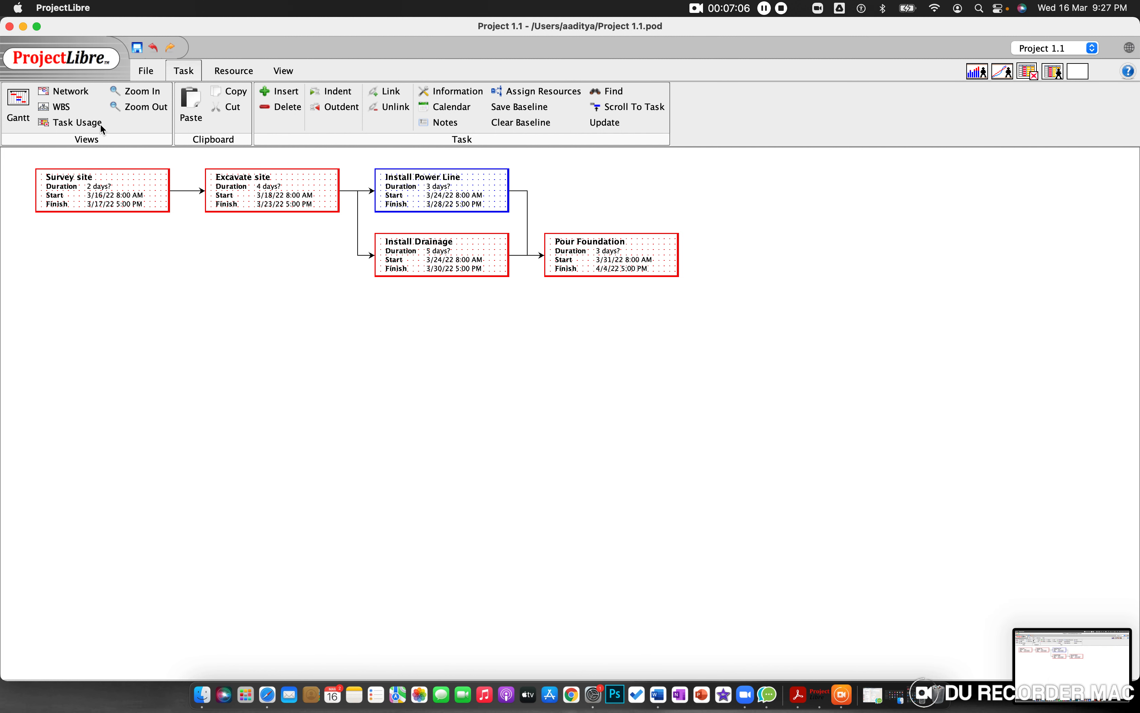
{"action": "left_click", "coordinate": [146, 74]}
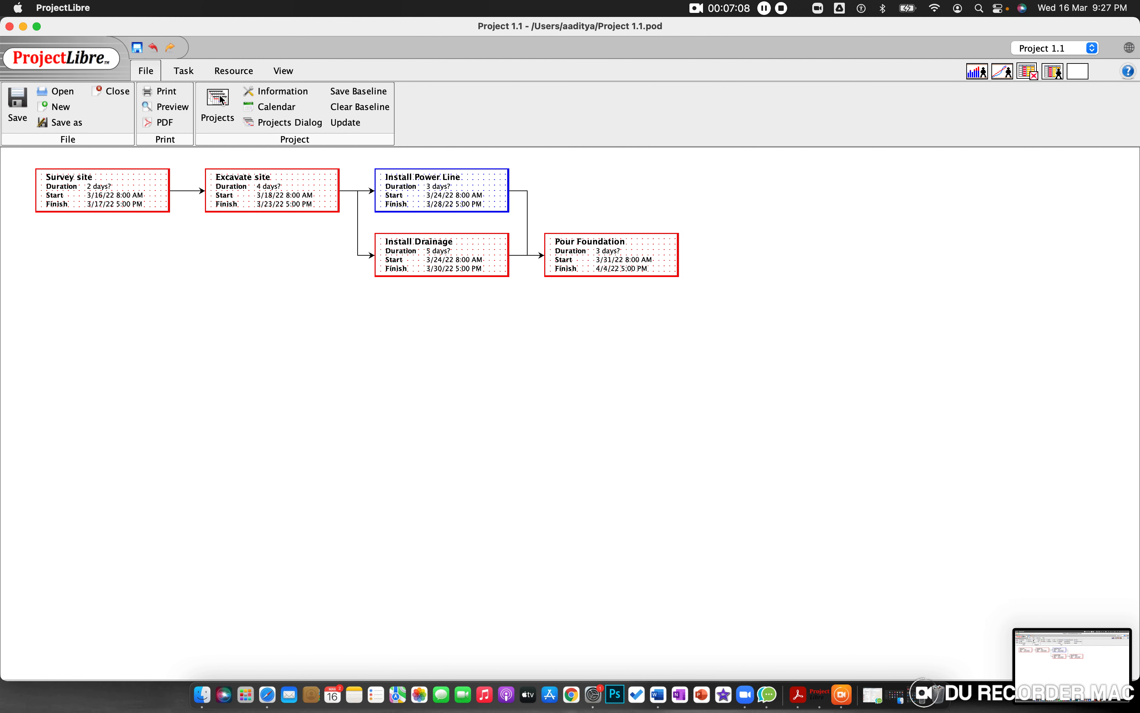
{"action": "left_click", "coordinate": [186, 72]}
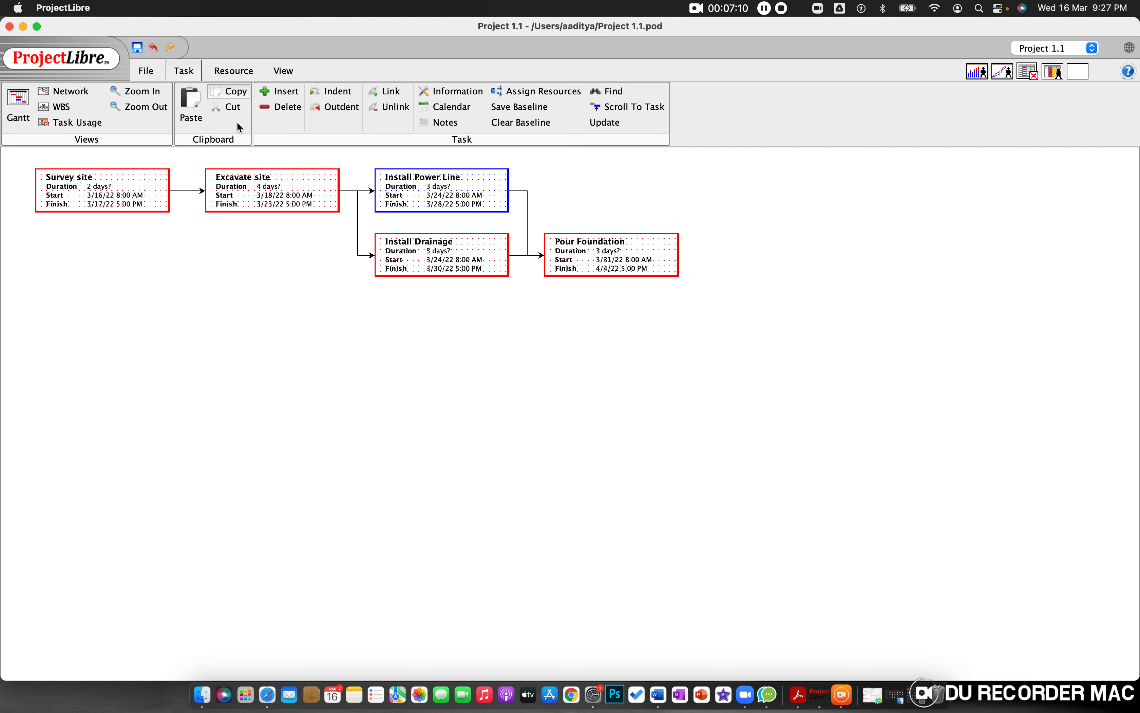